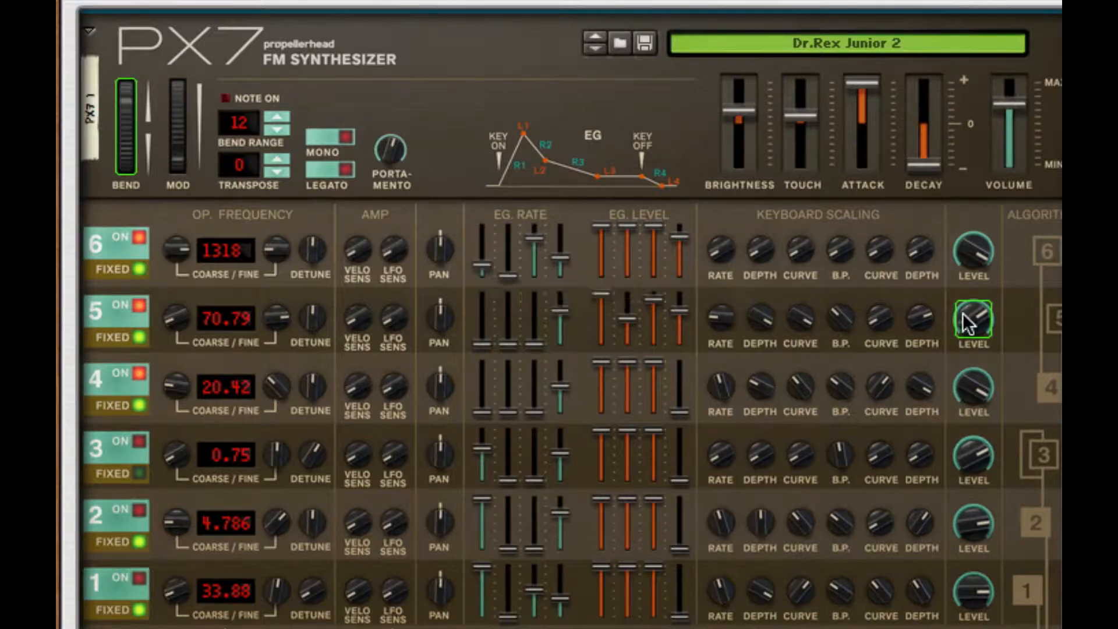
Examine the finished patch's operator settings and its RV7000, Bass Amp and The Echo effects chain.
scroll(1048, 388, "down", 6)
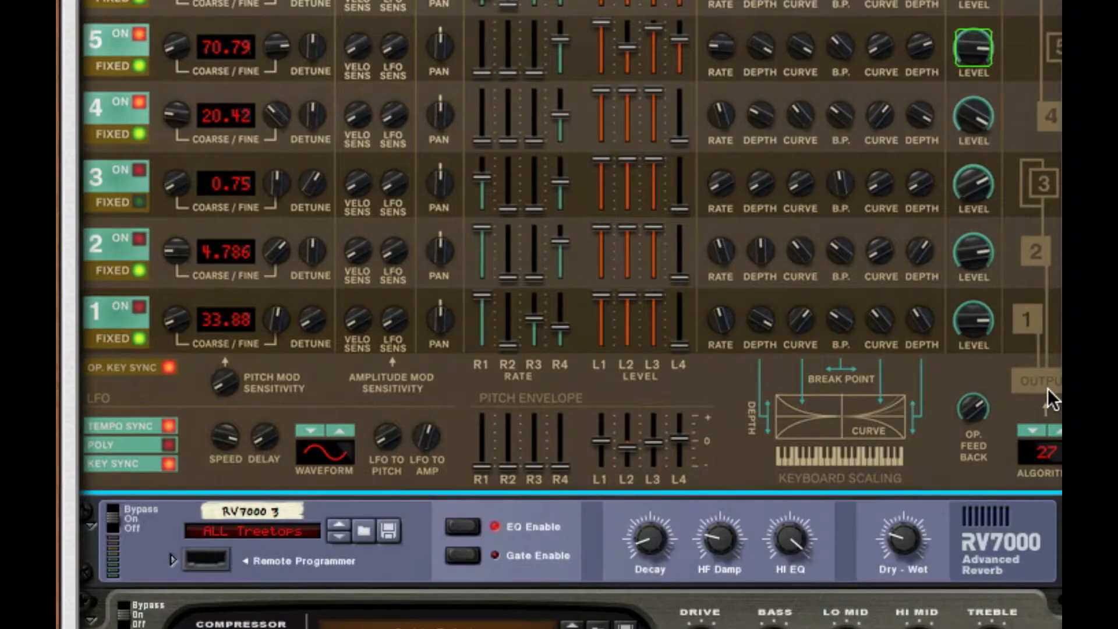
scroll(1047, 388, "down", 5)
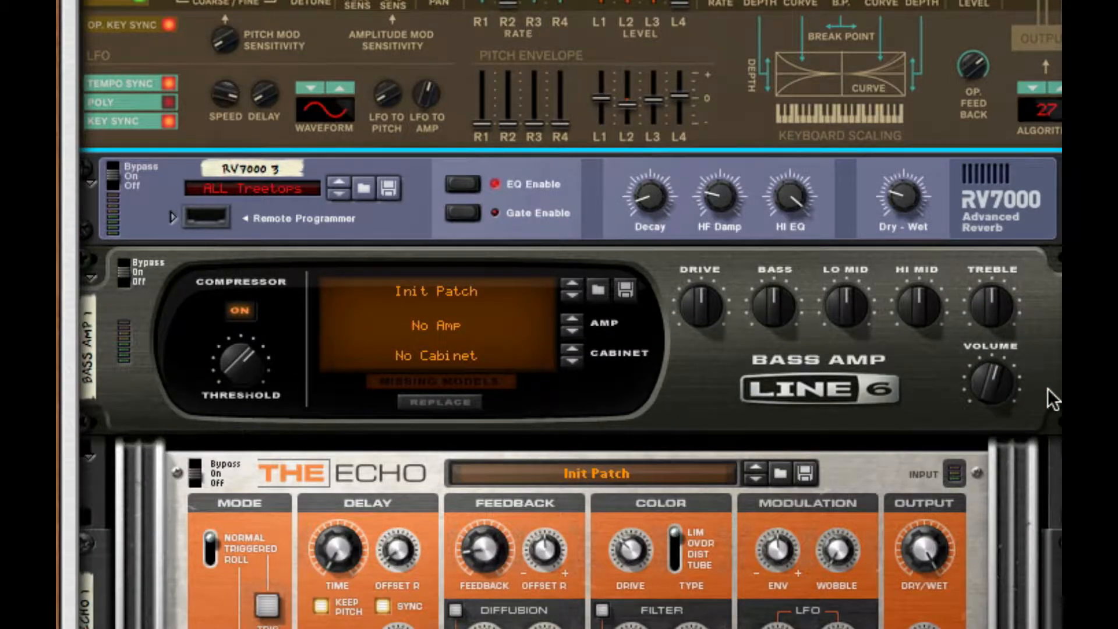
scroll(1048, 389, "up", 10)
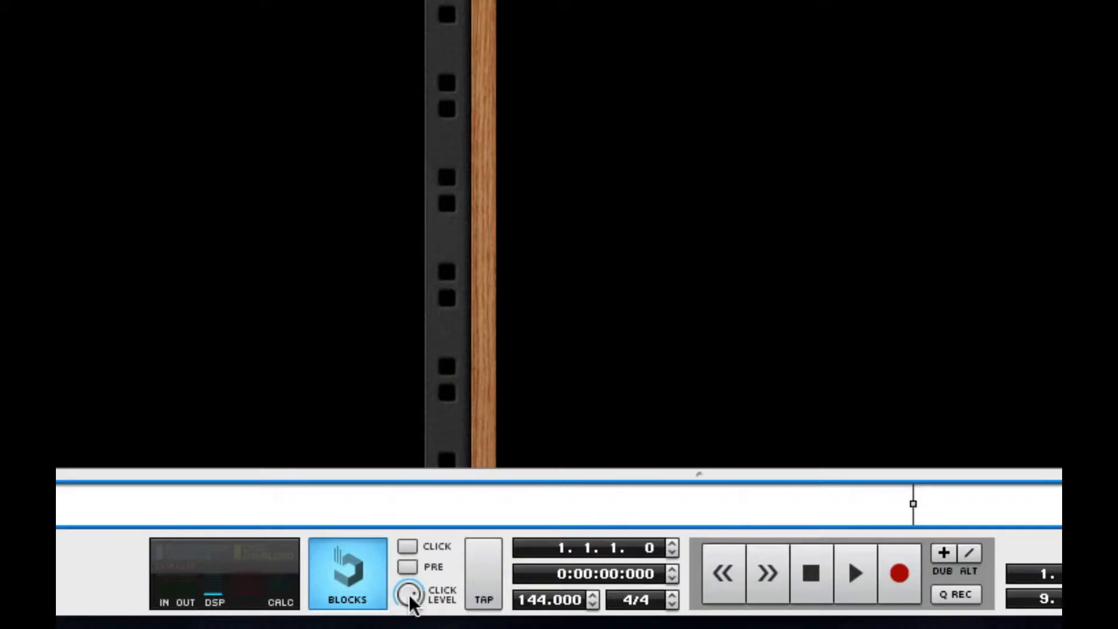
mouse_move(409, 594)
left_click_drag(408, 593, 420, 628)
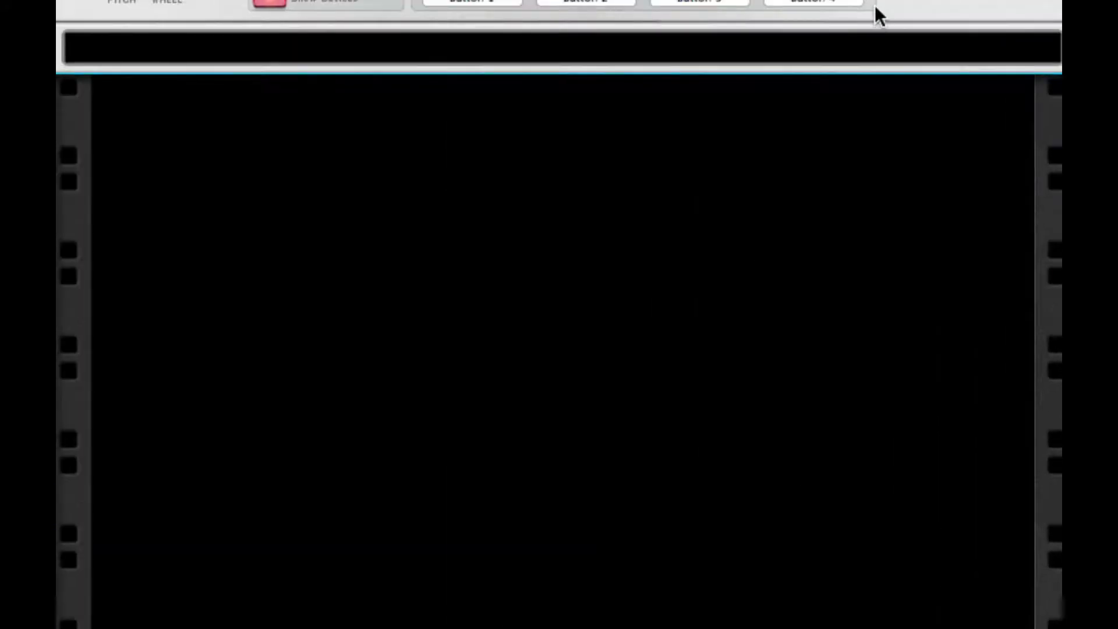
Add a PX7 FM Synthesizer instrument to the empty rack.
right_click(857, 61)
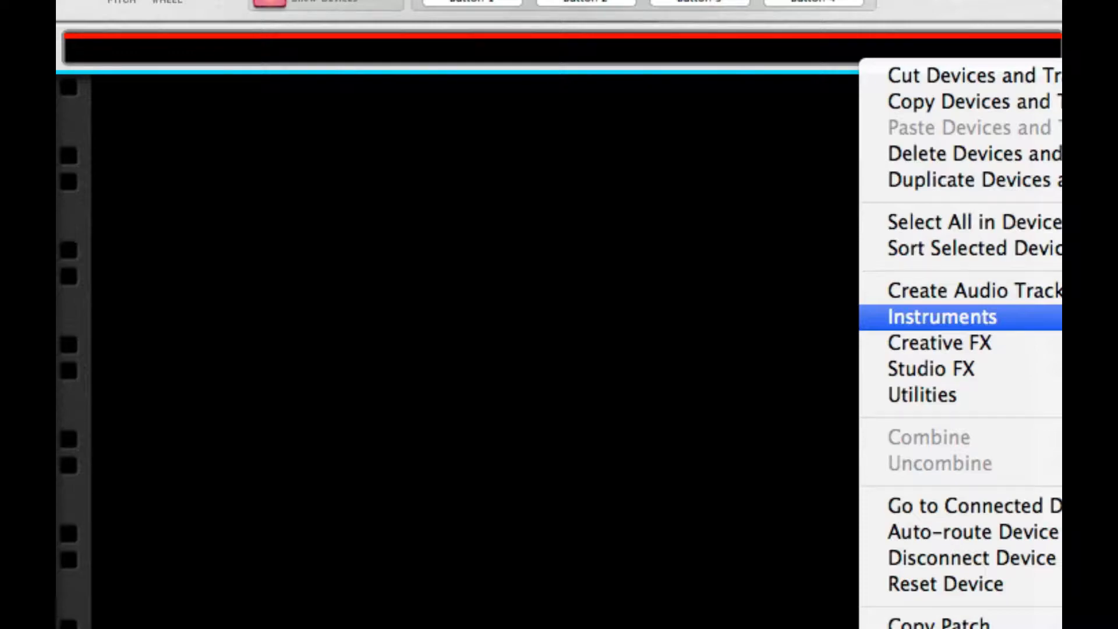
left_click(1060, 317)
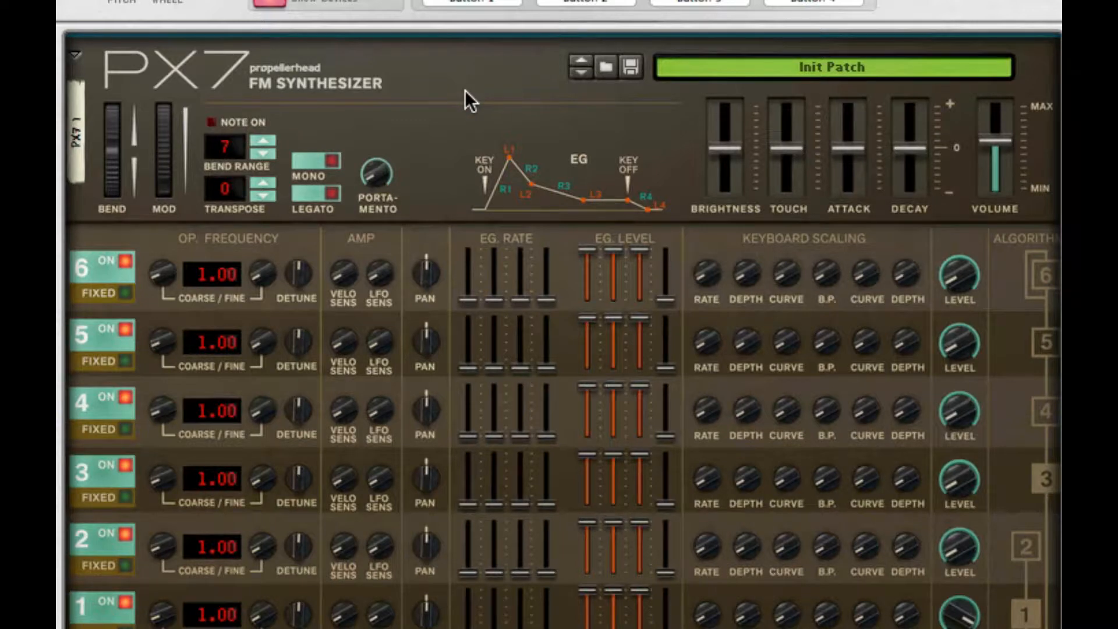
scroll(424, 472, "down", 5)
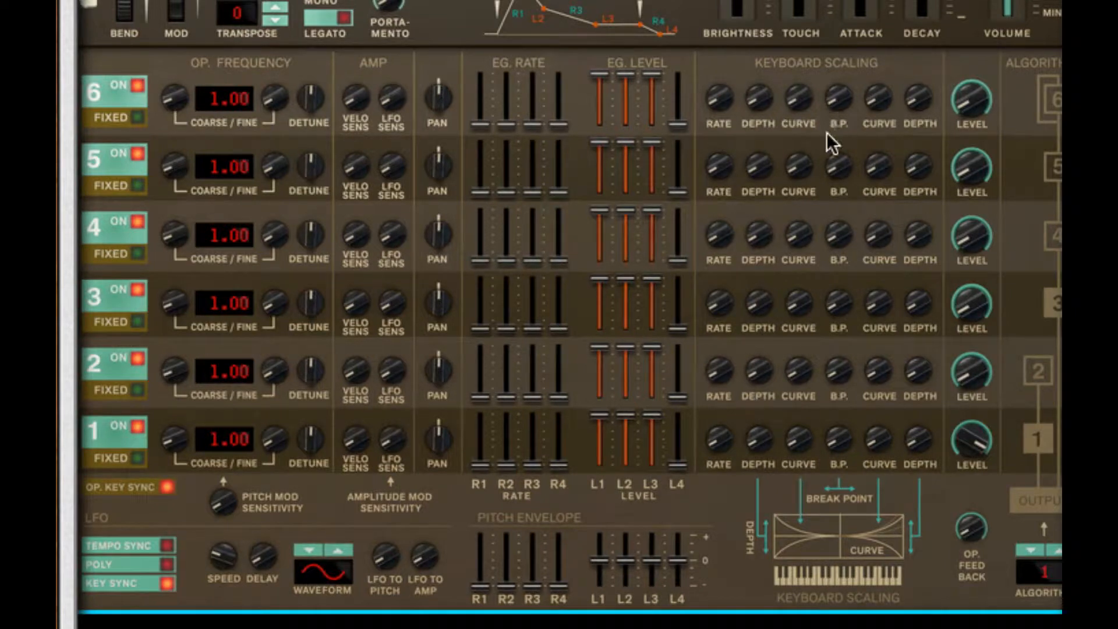
Choose algorithm 27 and tune operators 1 and 2 to fixed frequencies of 33.88 and 4.786.
mouse_move(834, 165)
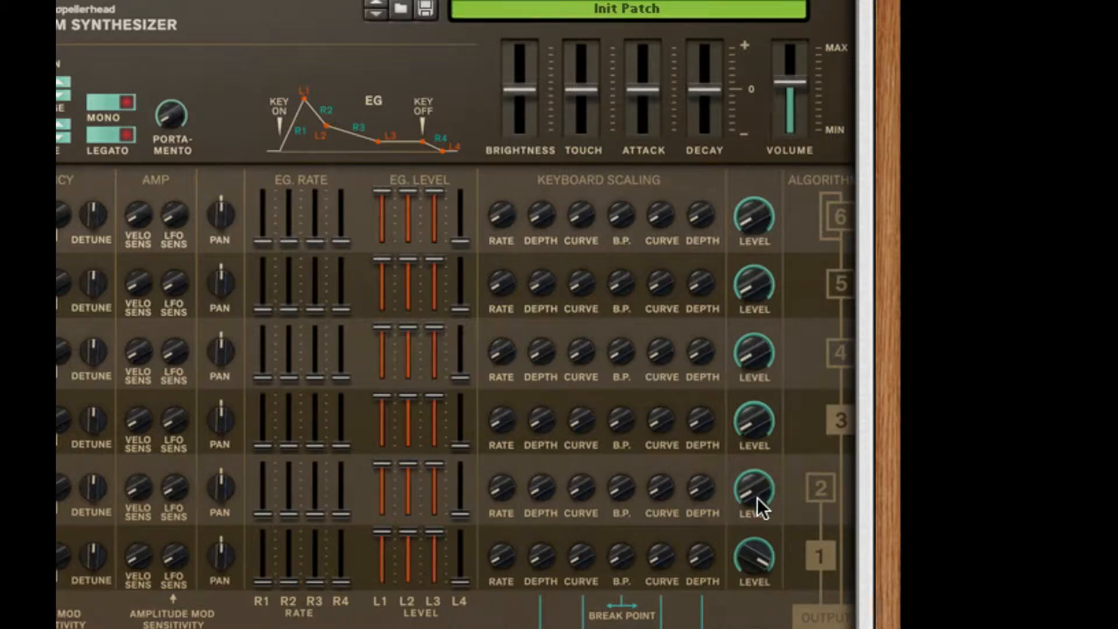
mouse_move(757, 498)
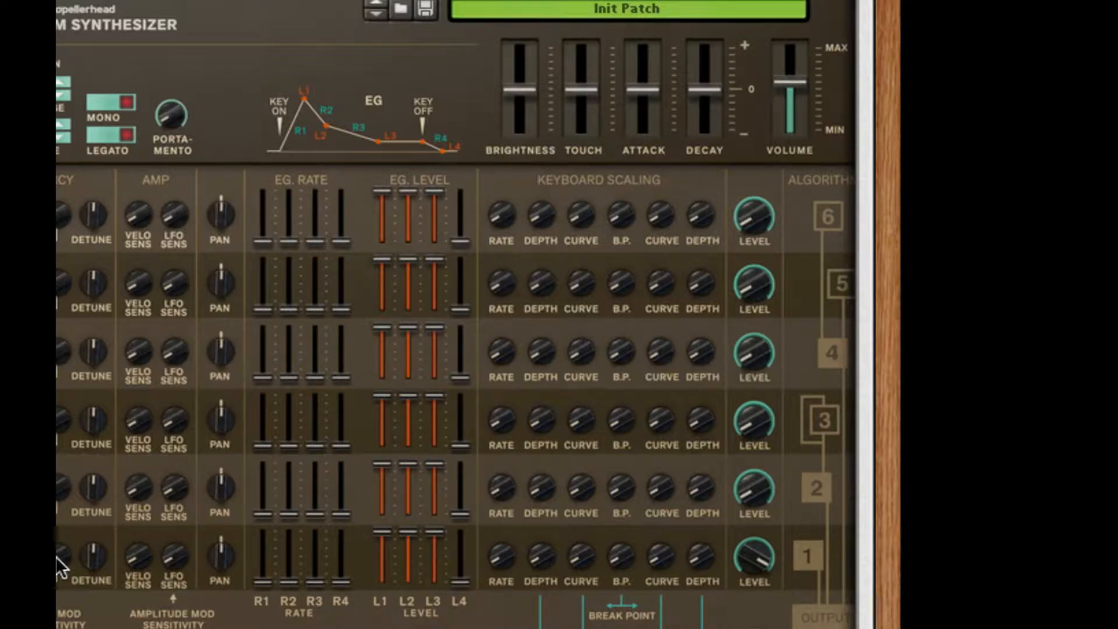
left_click_drag(62, 556, 139, 377)
left_click_drag(24, 488, 23, 496)
left_click_drag(63, 489, 150, 242)
Tune operators 4, 5 and 6 to fixed frequencies of 20.42, 70.79 and 1318.
left_click_drag(56, 346, 100, 248)
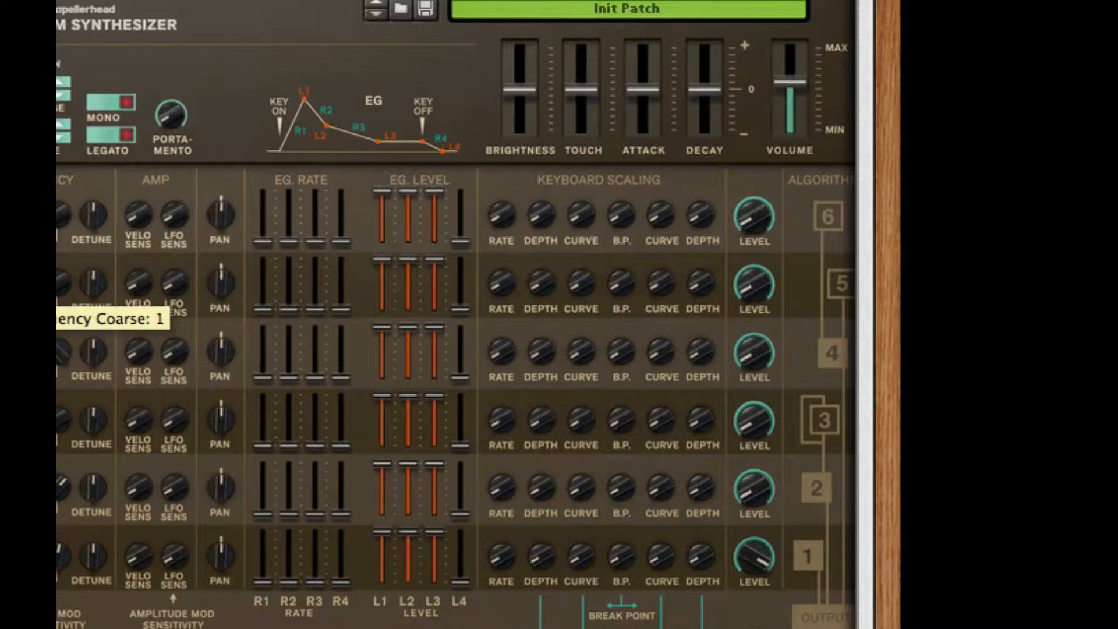
left_click_drag(61, 283, 176, 3)
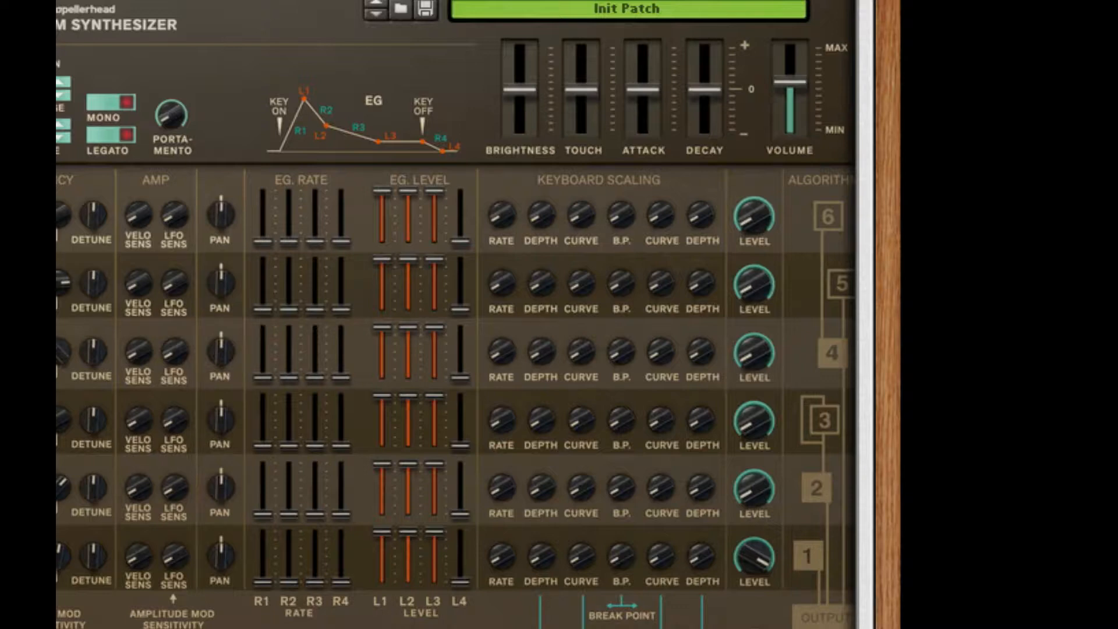
left_click_drag(59, 217, 61, 217)
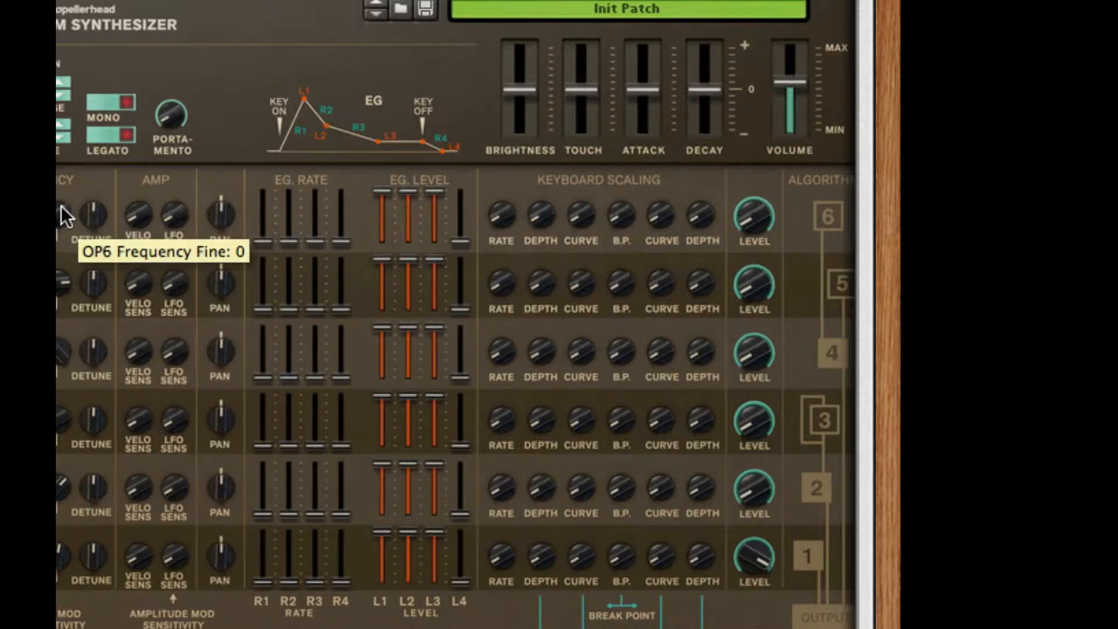
left_click_drag(59, 215, 65, 170)
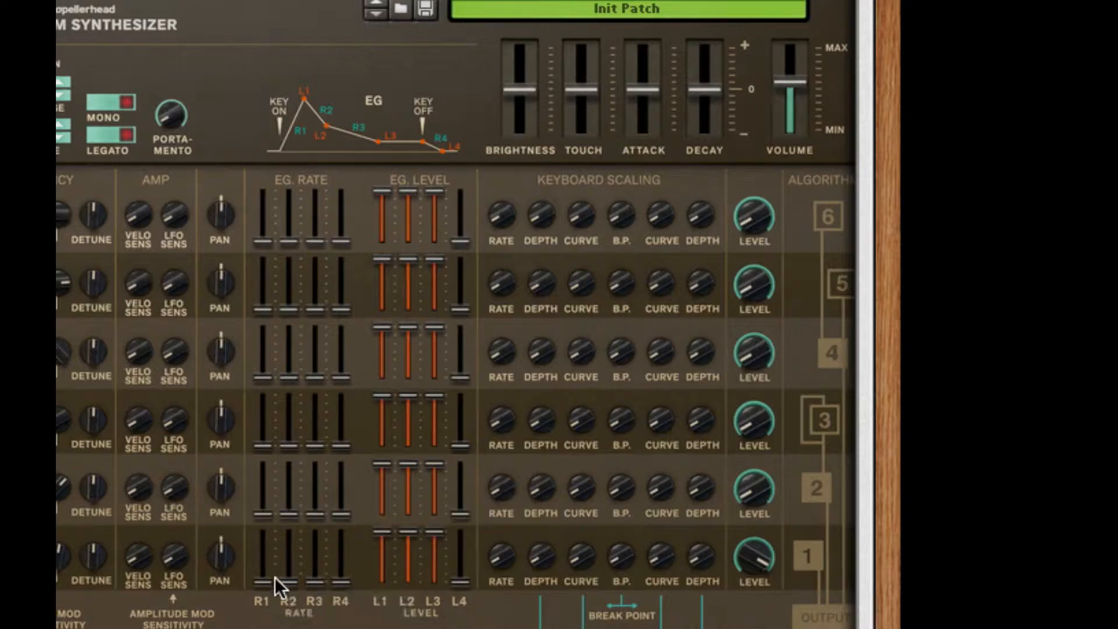
Raise the EG rate sliders R1, R3 and R4 on operator 1 and R1 and R4 on operator 2, with both R1 sliders fully up.
left_click_drag(261, 575, 283, 312)
left_click_drag(309, 552, 339, 558)
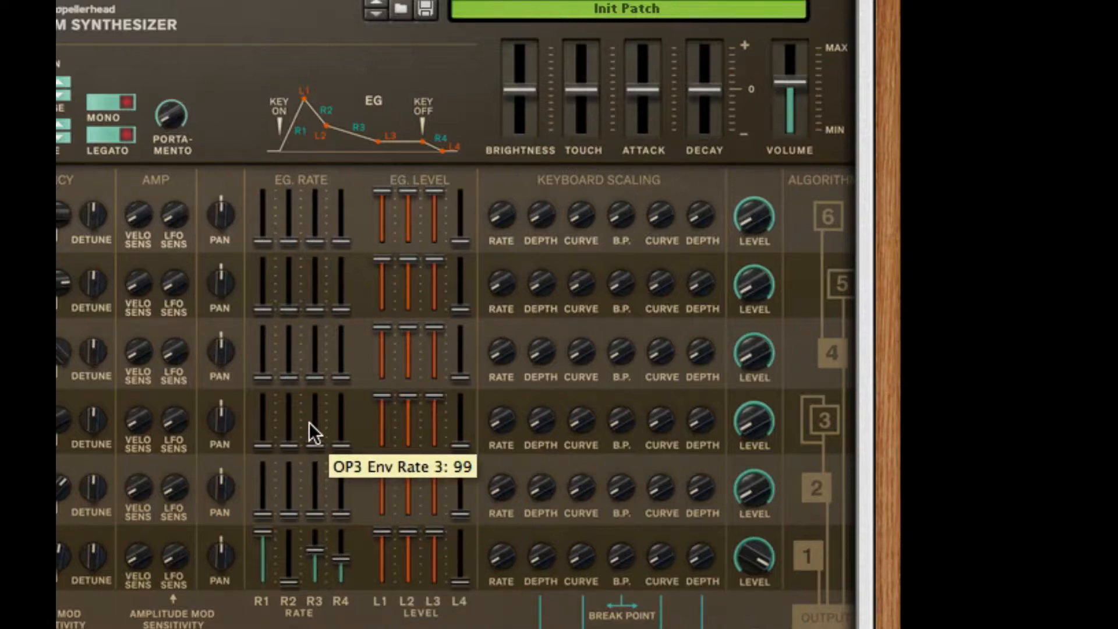
left_click_drag(263, 473, 278, 418)
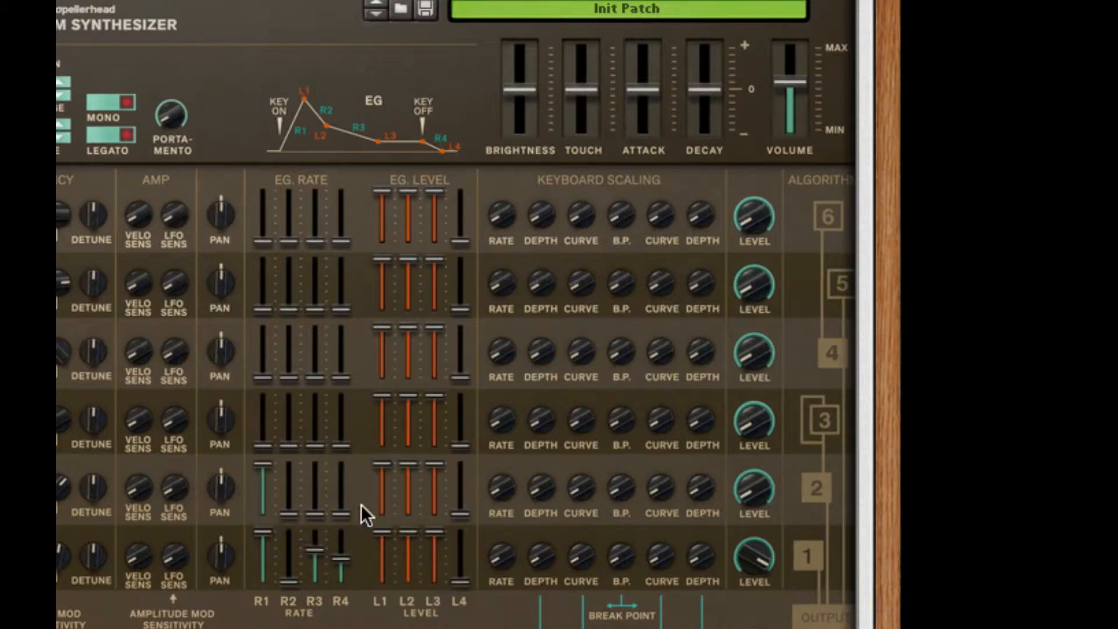
left_click_drag(344, 478, 343, 476)
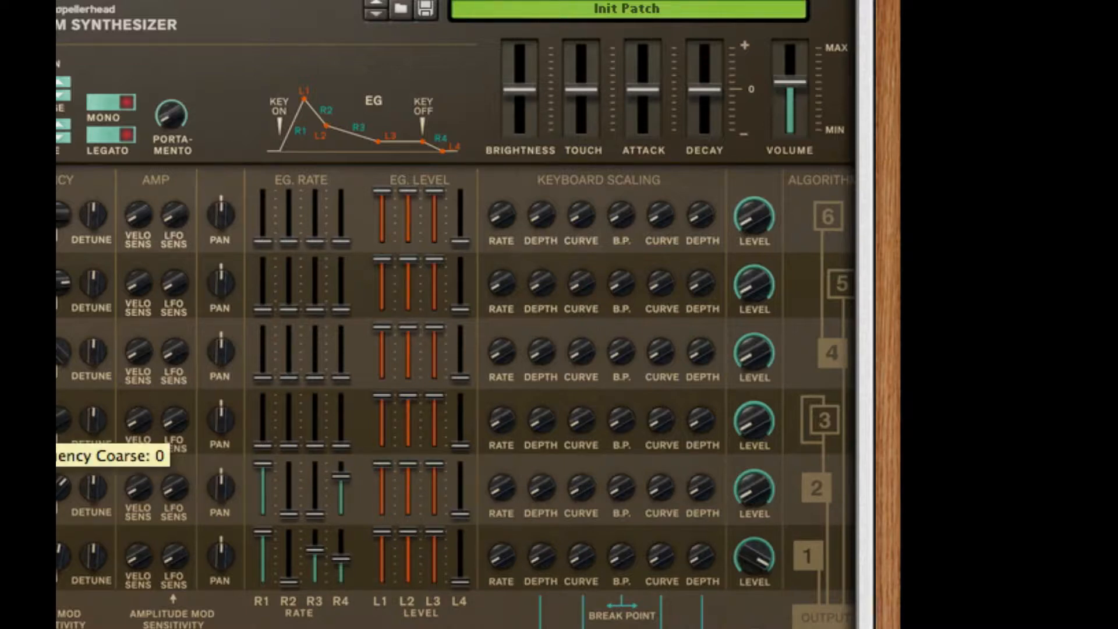
Tune operator 3 to 0.75 with fine at 50, raise its EG rate R1 slider past halfway and set its R4 to 45.
left_click_drag(59, 422, 117, 245)
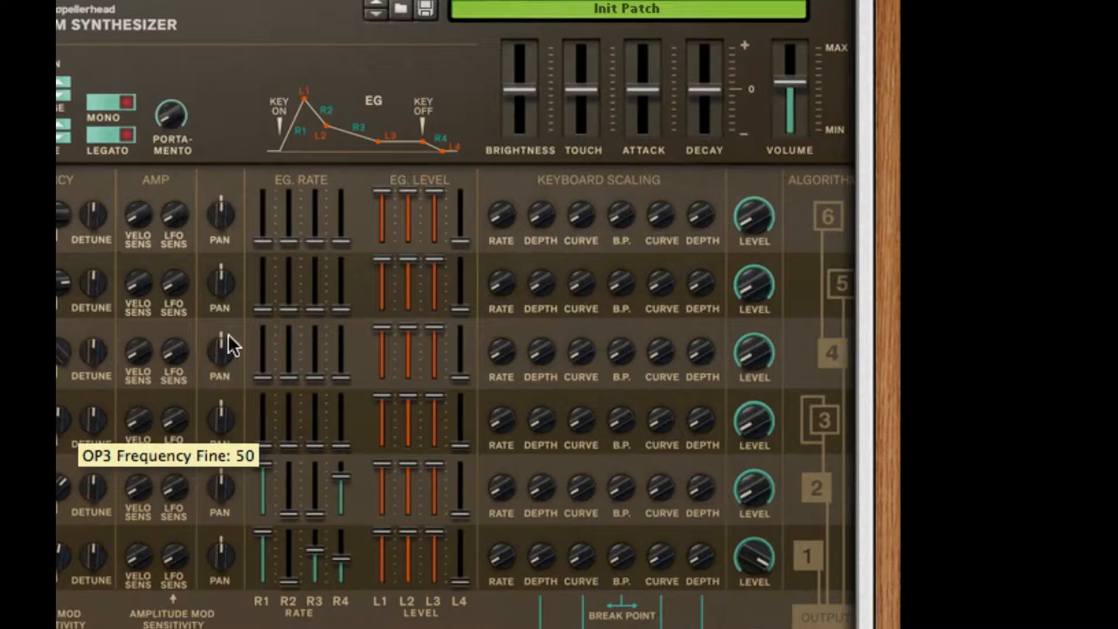
left_click(254, 418)
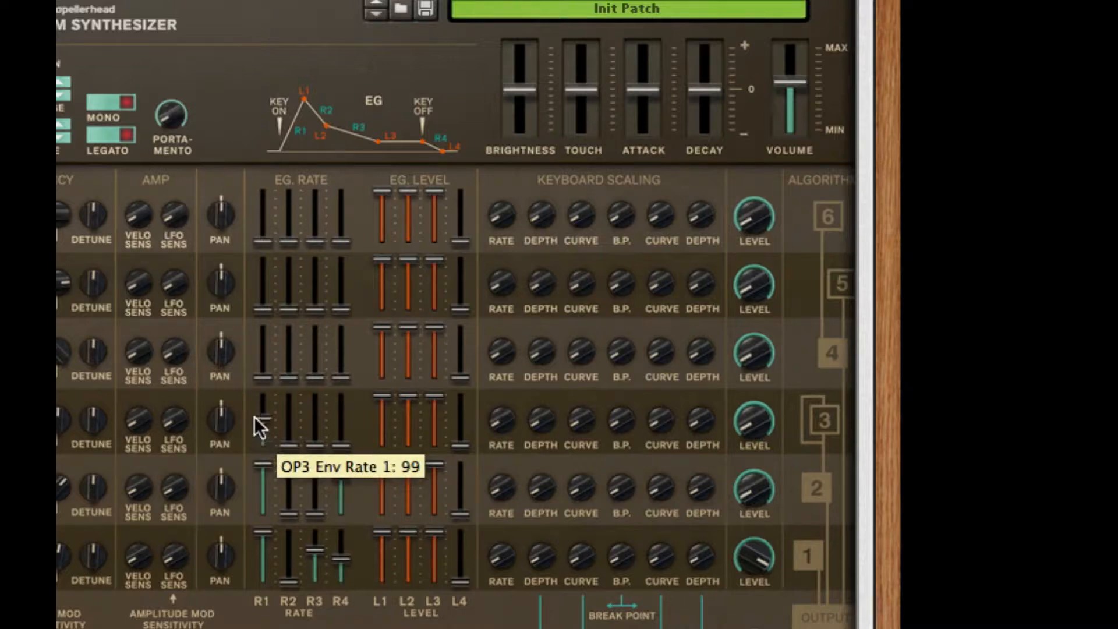
left_click_drag(254, 417, 254, 413)
left_click(343, 417)
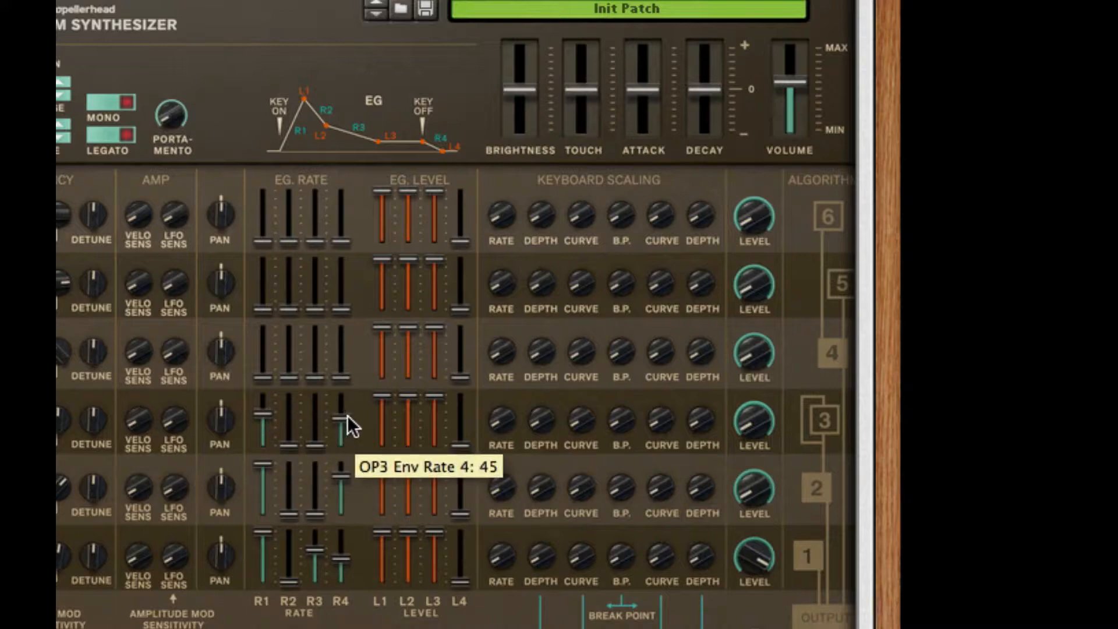
Raise the EG rate R4 sliders of operators 4 and 5 to just below halfway and set operator 6's R4 to 68.
left_click(341, 352)
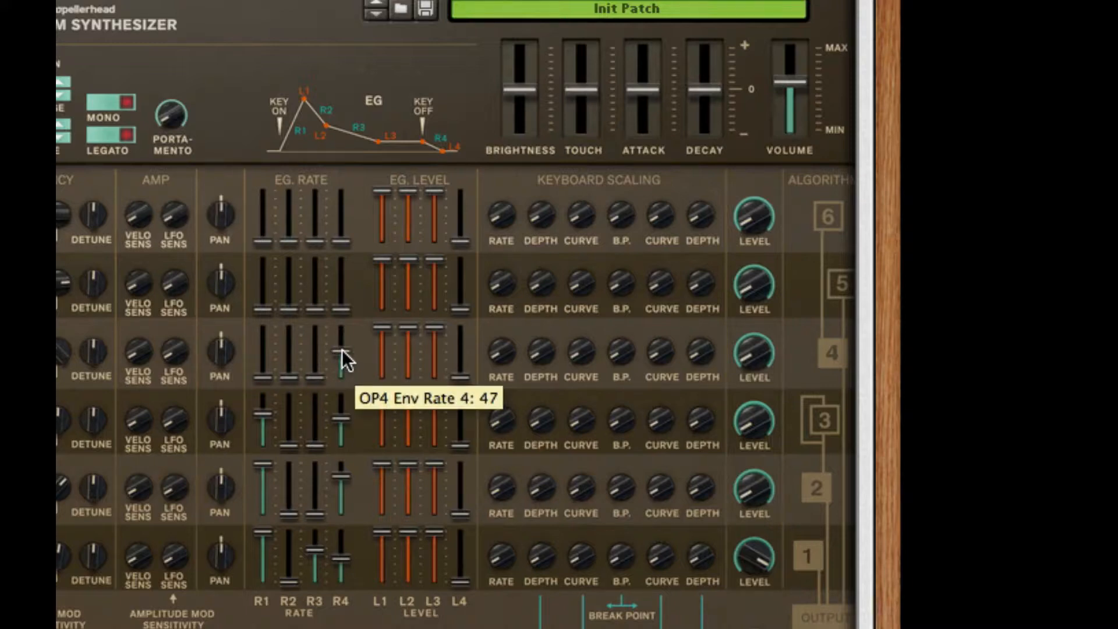
left_click_drag(343, 353, 345, 359)
left_click_drag(341, 287, 341, 288)
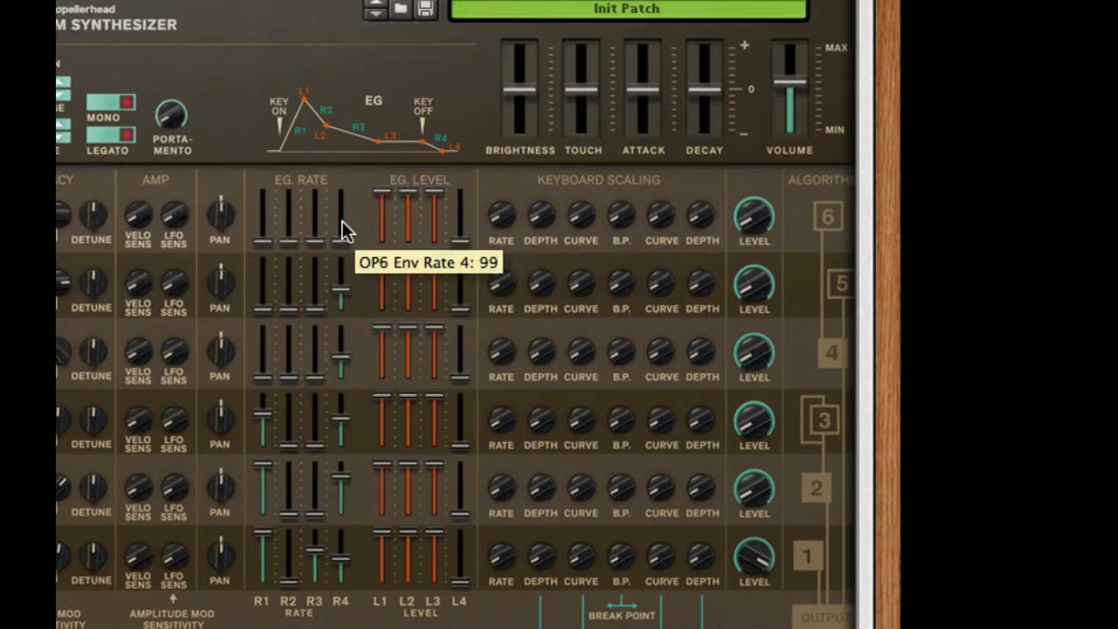
left_click_drag(341, 221, 345, 222)
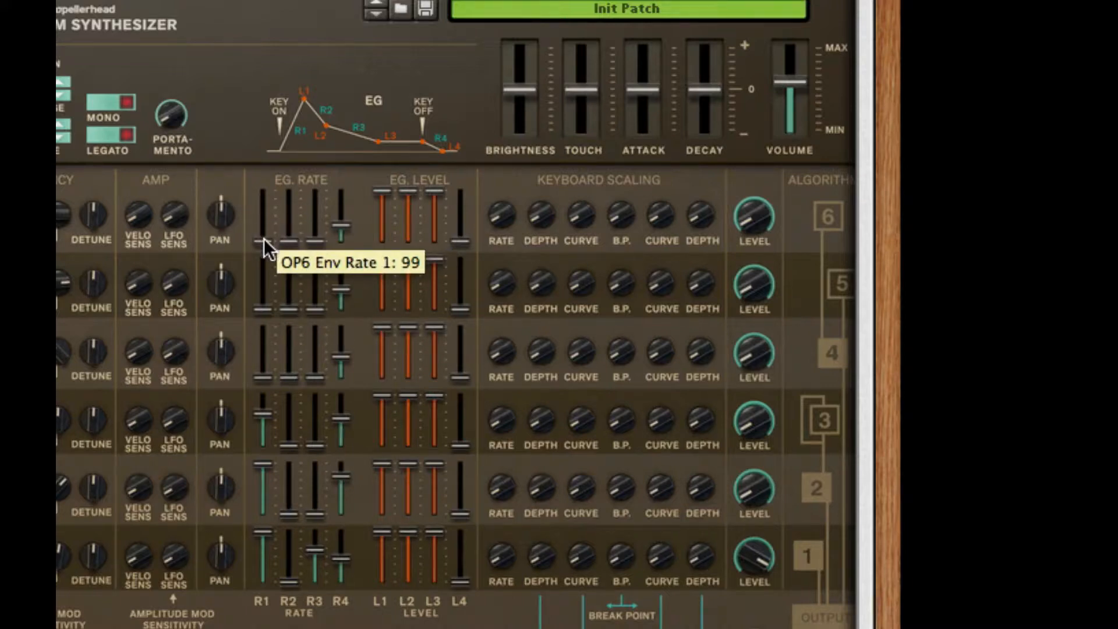
Raise operator 6's EG rate R1 slider slightly and R3 slider near the maximum, and set its EG level L4 to 85.
left_click_drag(264, 234, 269, 222)
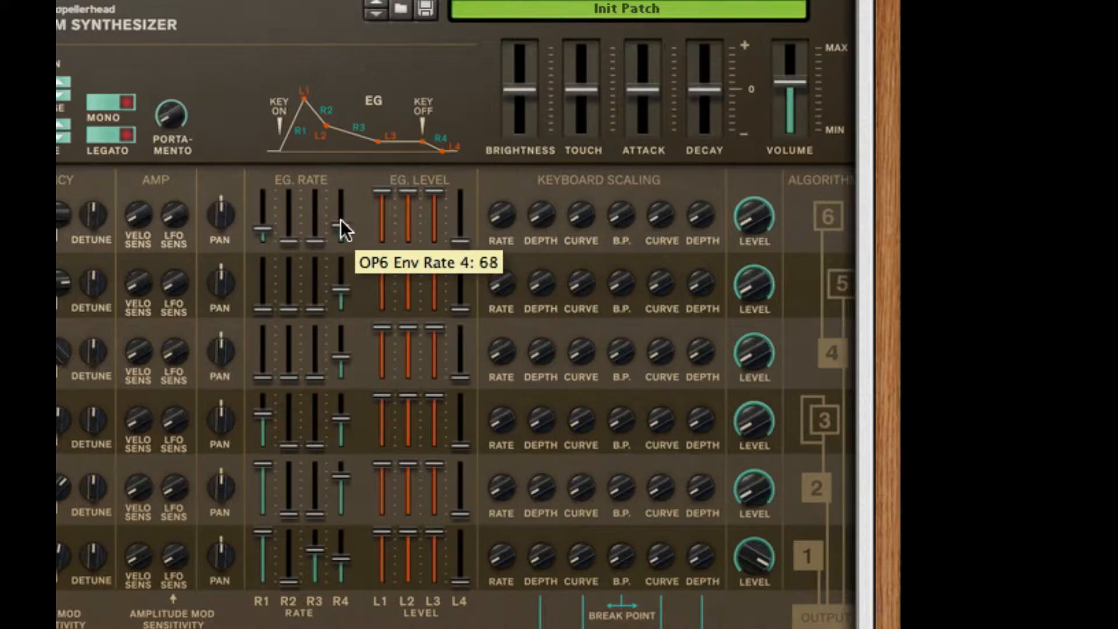
left_click(316, 203)
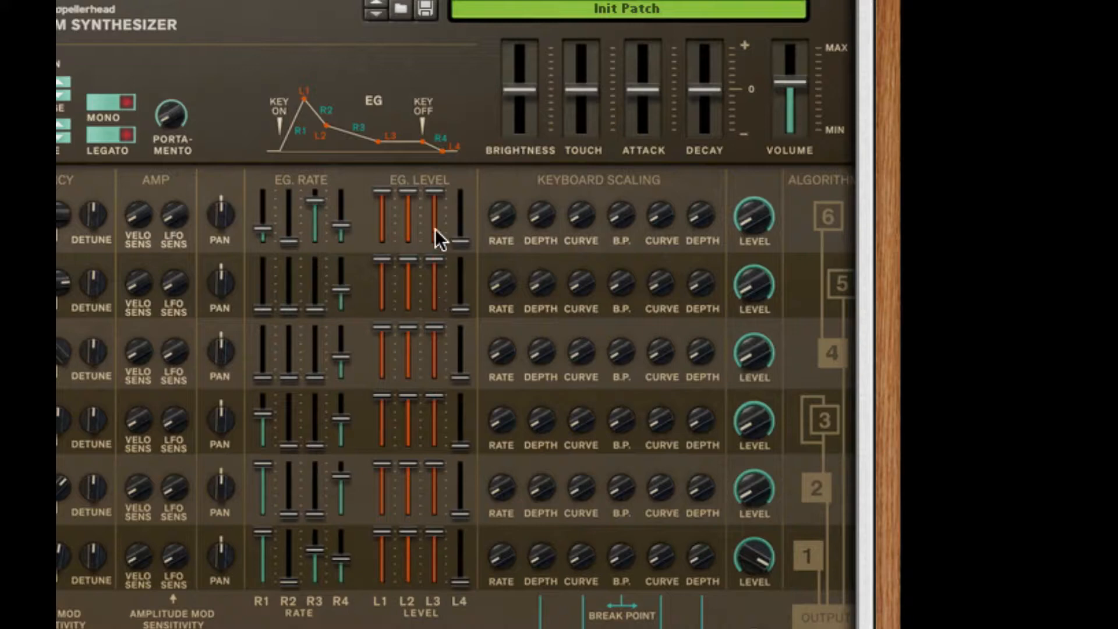
left_click_drag(459, 207, 459, 197)
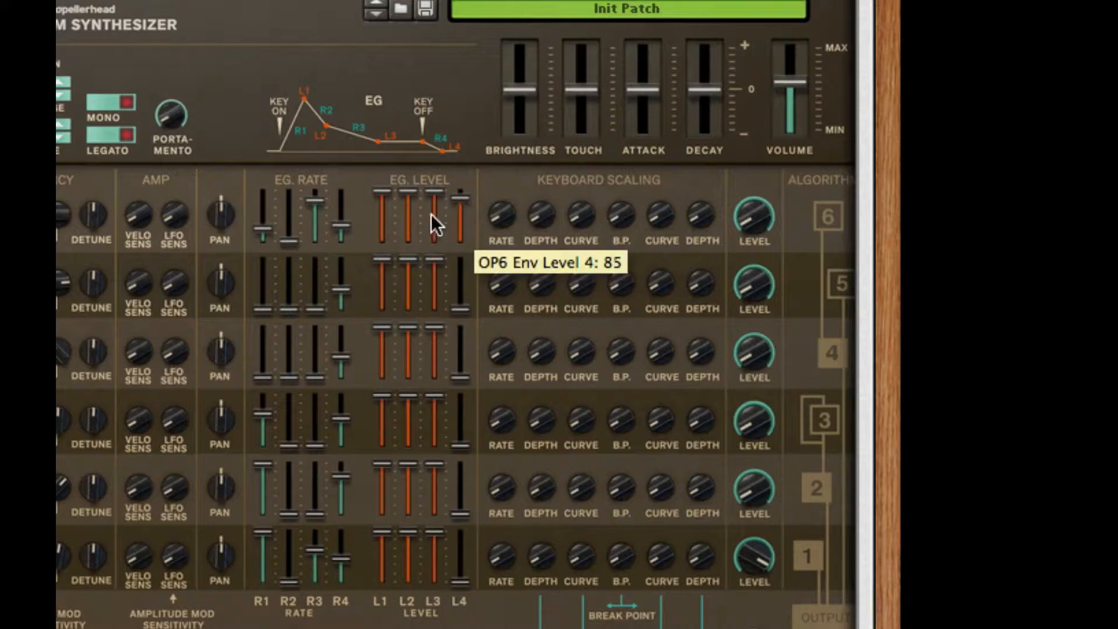
Set operator 5's EG levels with L2 and L4 at about halfway and L3 slightly below the maximum.
left_click_drag(407, 260, 406, 282)
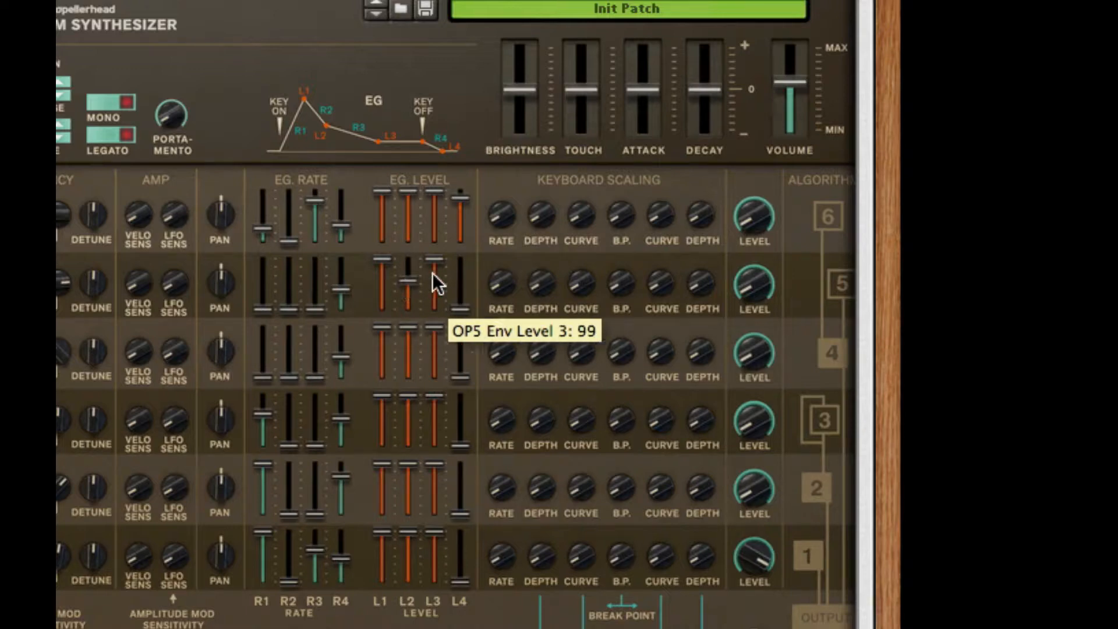
left_click_drag(438, 261, 435, 271)
left_click(457, 283)
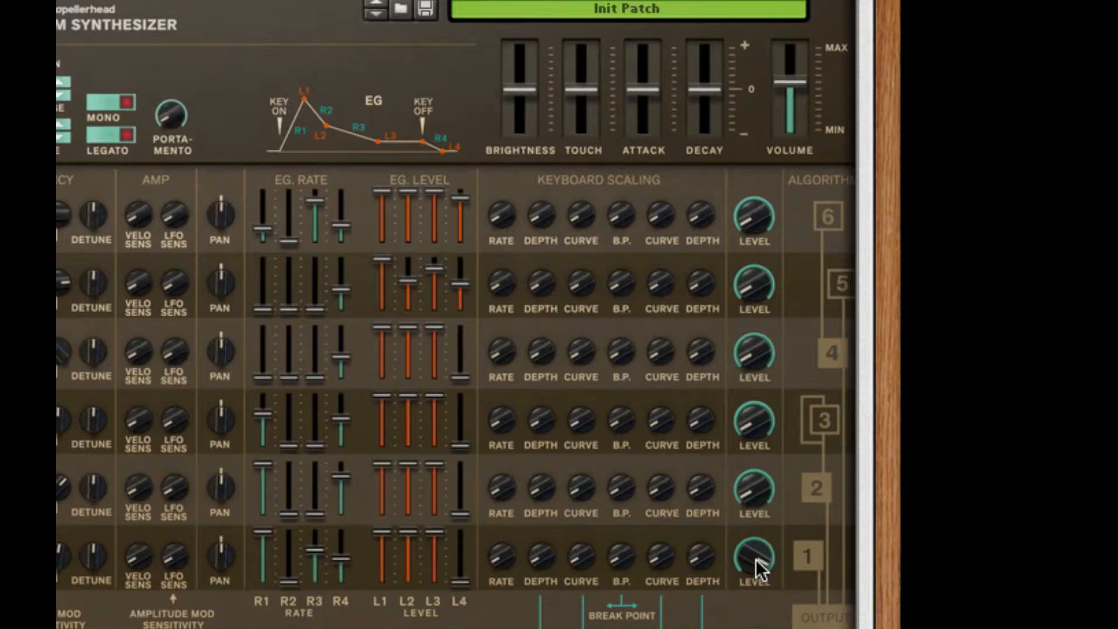
Lower operator 1's output level slightly and raise the output levels of operators 2, 3 and 4, with operator 4 the highest.
left_click_drag(758, 560, 757, 613)
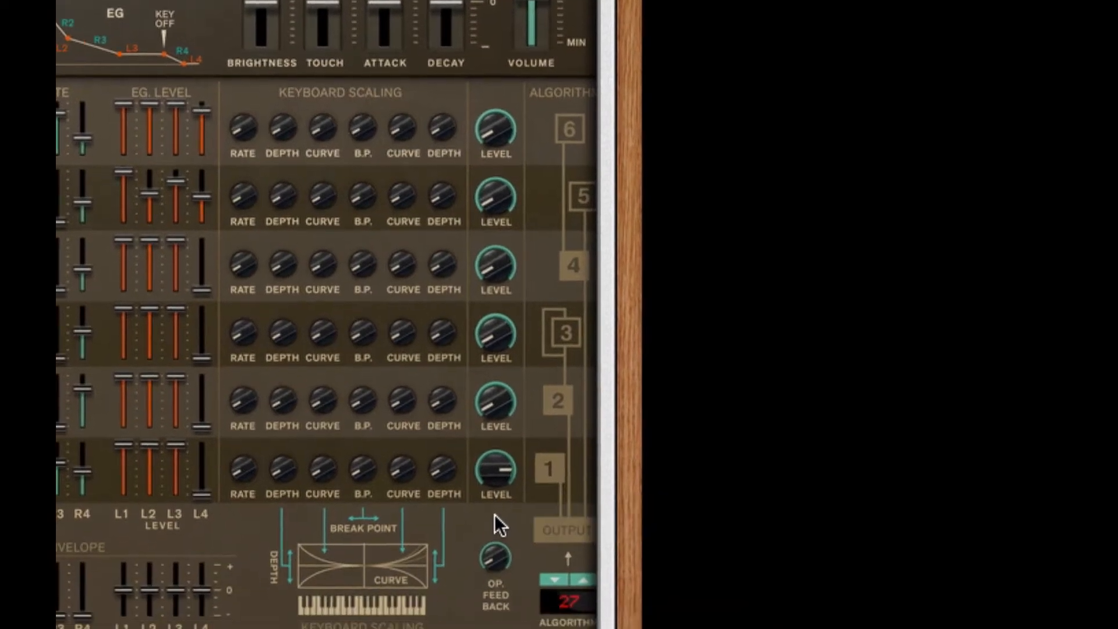
left_click_drag(505, 408, 490, 163)
left_click_drag(494, 395, 498, 367)
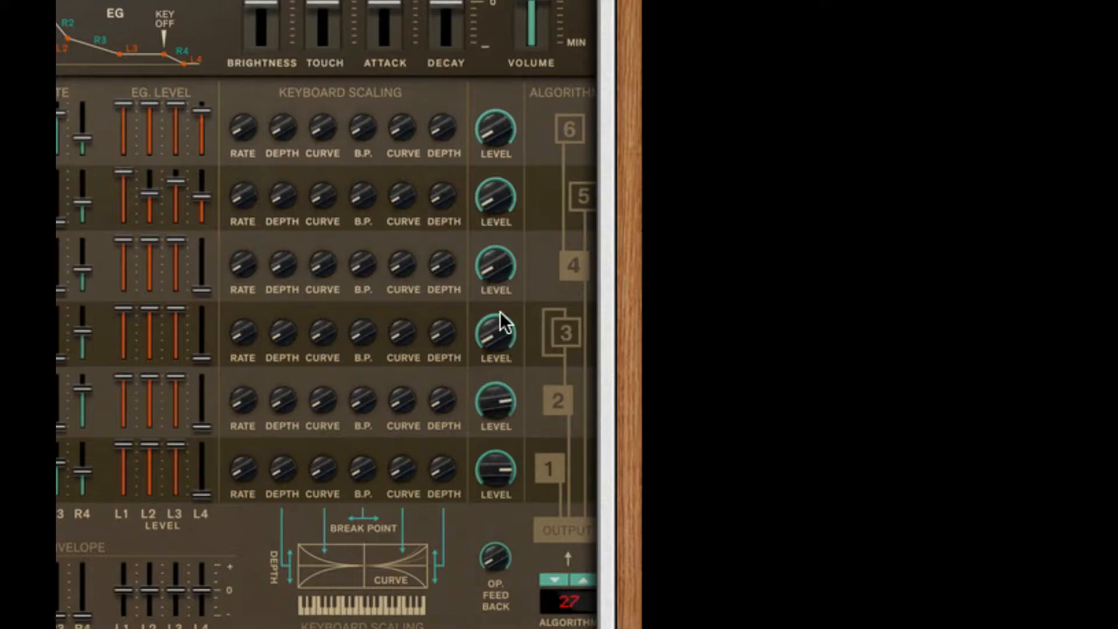
left_click_drag(502, 320, 489, 181)
left_click_drag(515, 280, 595, 7)
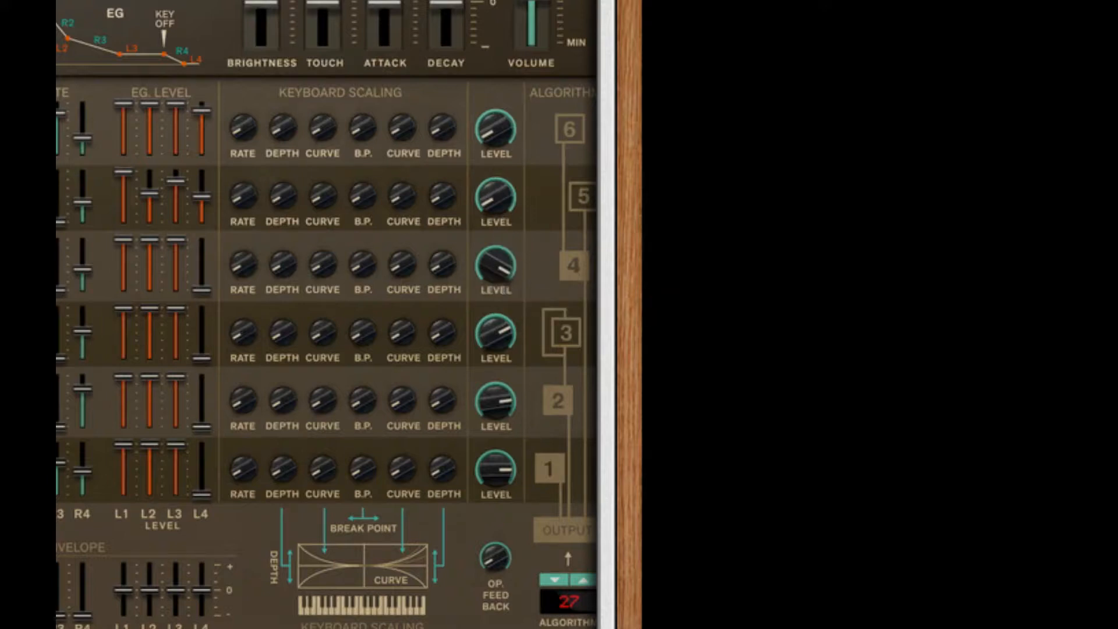
Raise operator 5's output level to near the maximum and operator 6's to a moderately high setting.
mouse_move(497, 200)
left_mouse_down()
mouse_move(508, 1)
mouse_move(496, 182)
left_mouse_up()
mouse_move(513, 217)
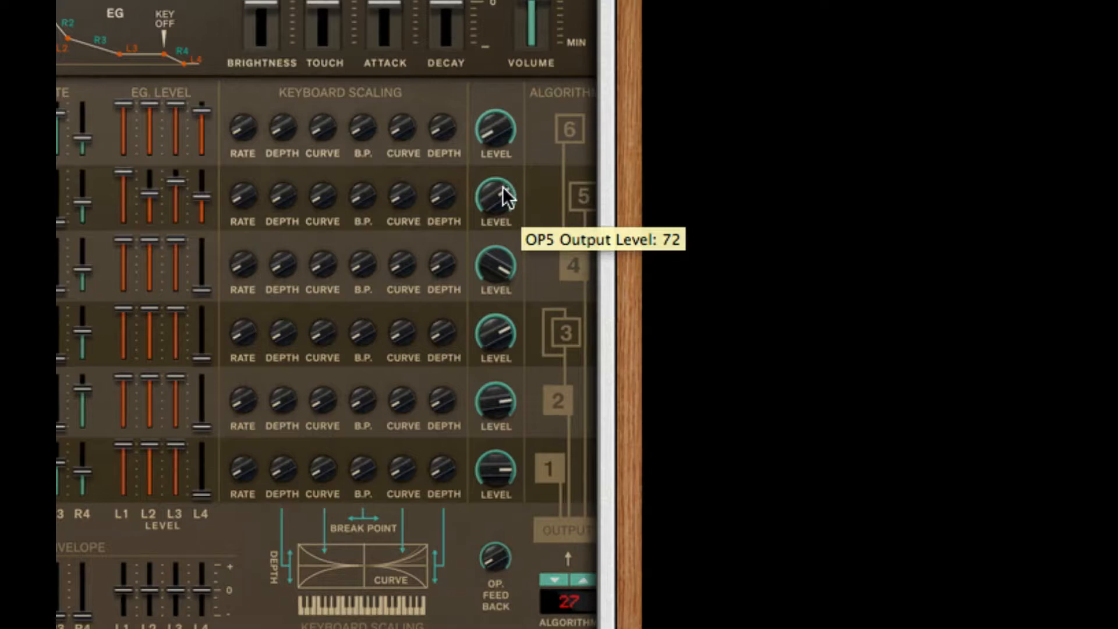
left_click_drag(500, 214, 500, 217)
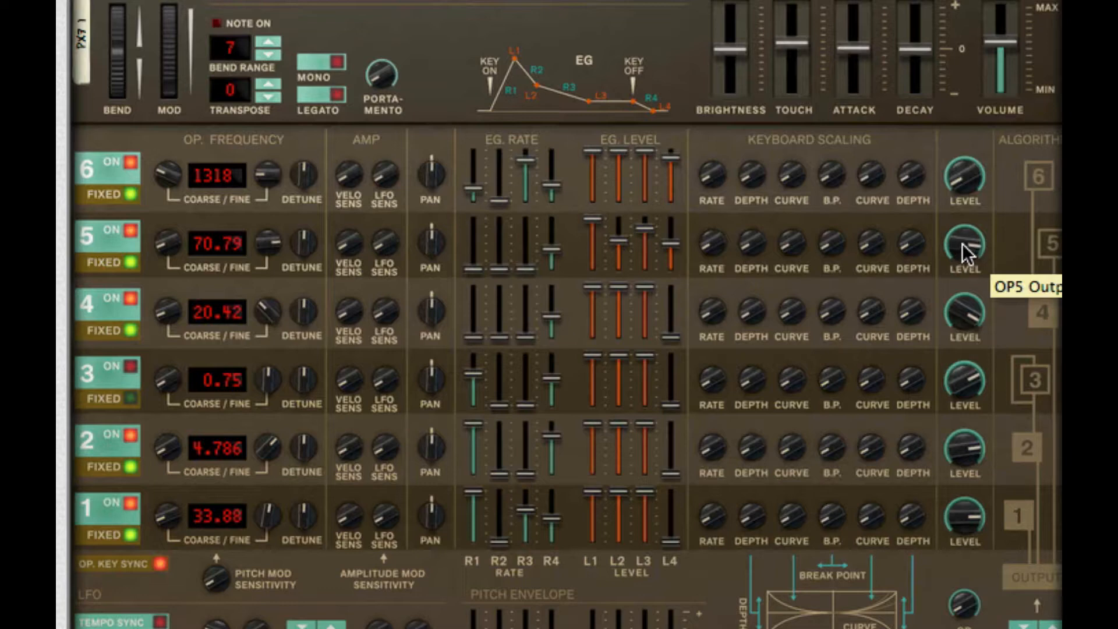
mouse_move(962, 239)
left_mouse_down()
mouse_move(957, 346)
mouse_move(941, 314)
mouse_move(961, 250)
left_mouse_up()
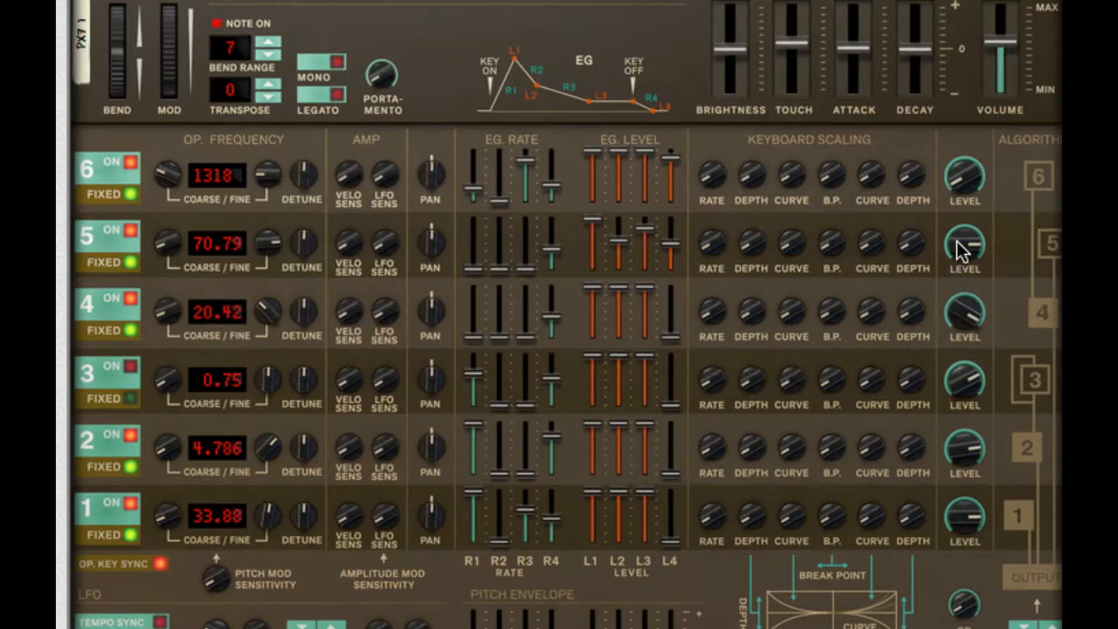
left_click_drag(969, 244, 984, 201)
left_click_drag(967, 250, 969, 225)
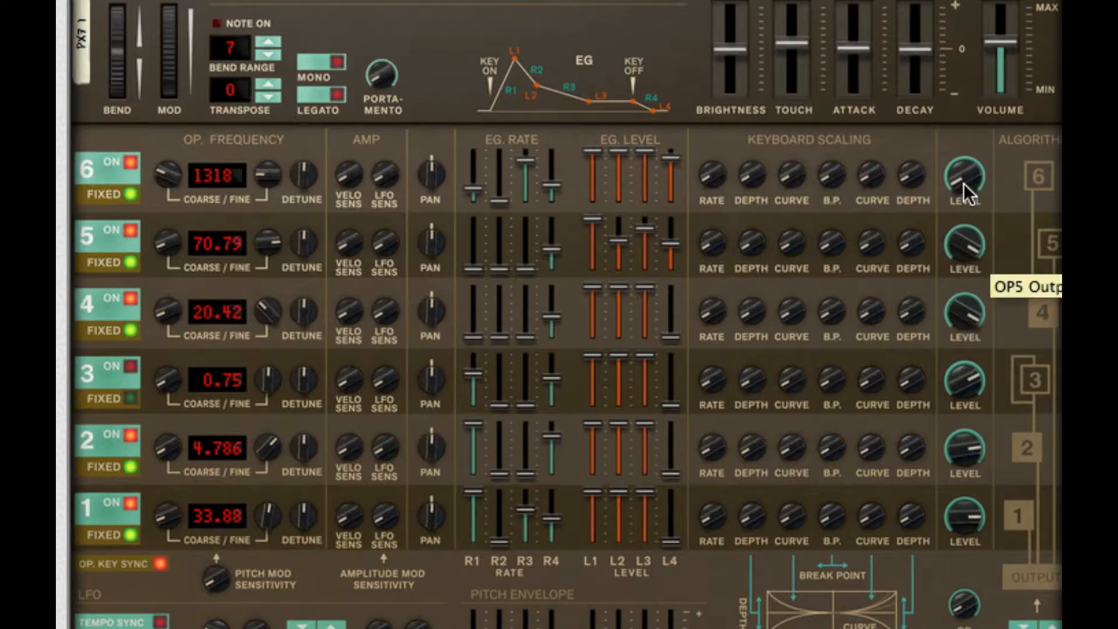
left_click_drag(978, 129, 1030, 1)
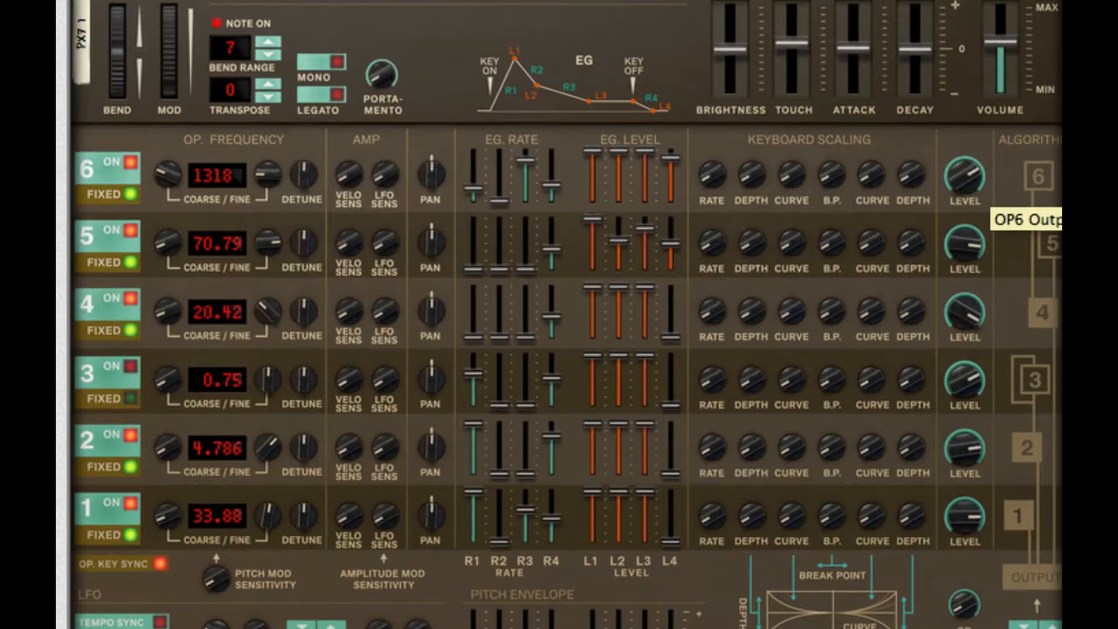
Lower operator 5's output level slightly and raise operator 6's output level to the maximum.
left_click_drag(966, 243, 998, 263)
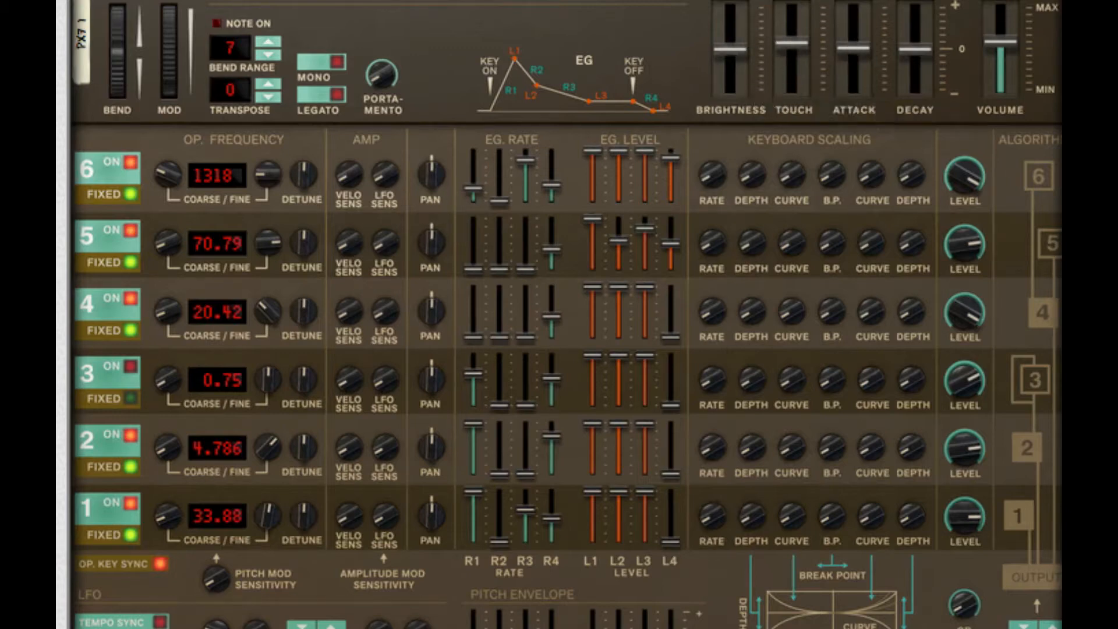
Raise the global Brightness and Attack to nearly the maximum, raise Touch slightly, and set Decay to -50.
left_click_drag(742, 43, 742, 35)
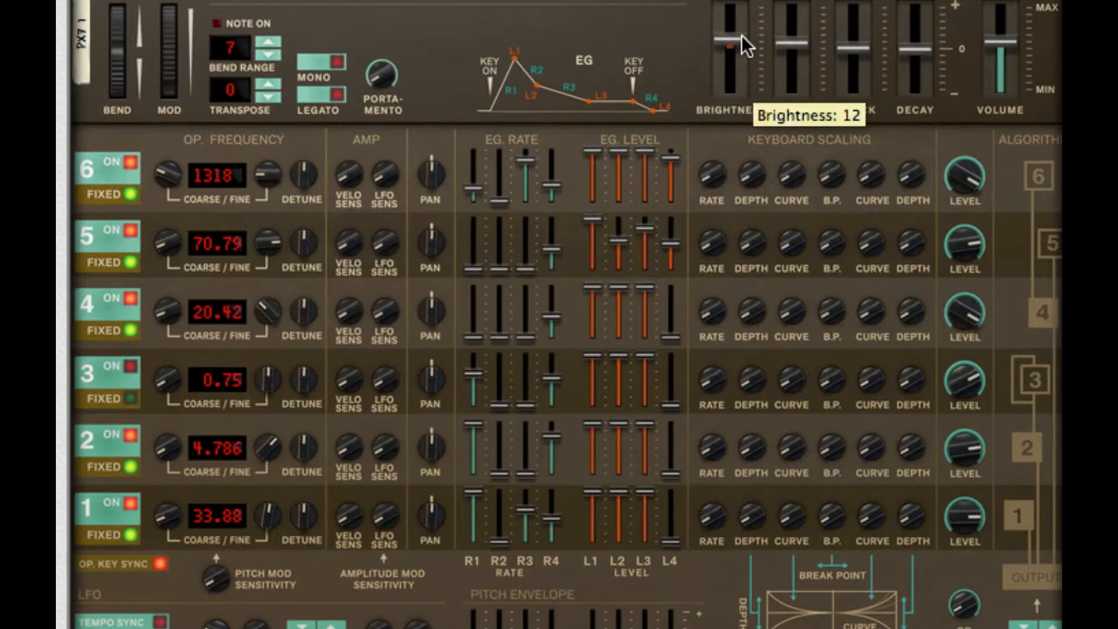
left_click_drag(799, 49, 795, 42)
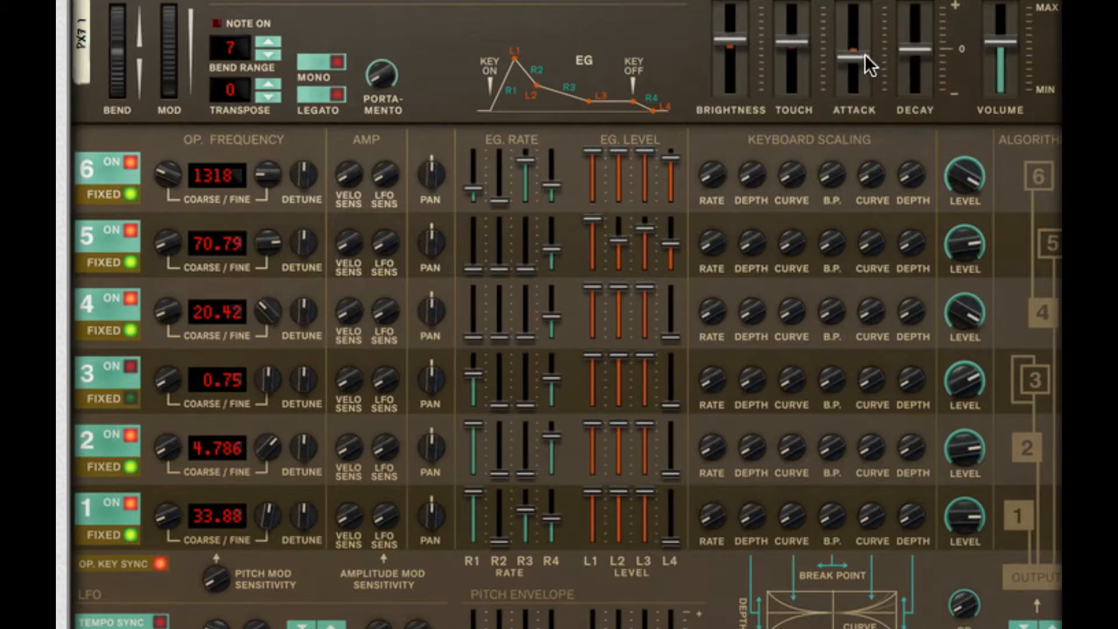
left_click_drag(866, 56, 854, 7)
left_click_drag(915, 49, 912, 96)
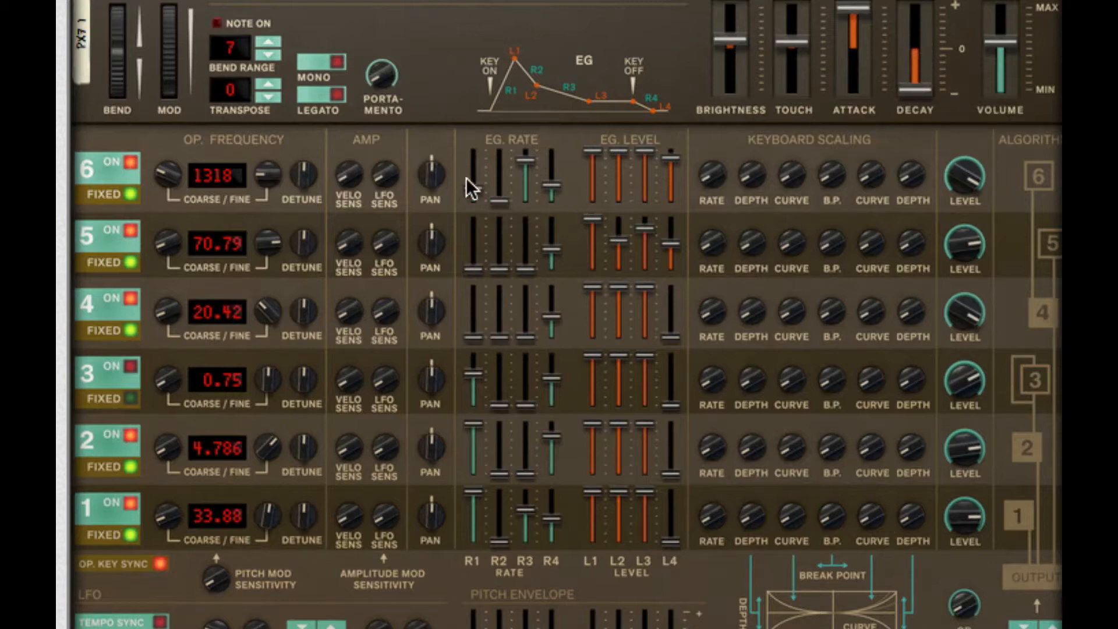
left_click_drag(904, 48, 915, 158)
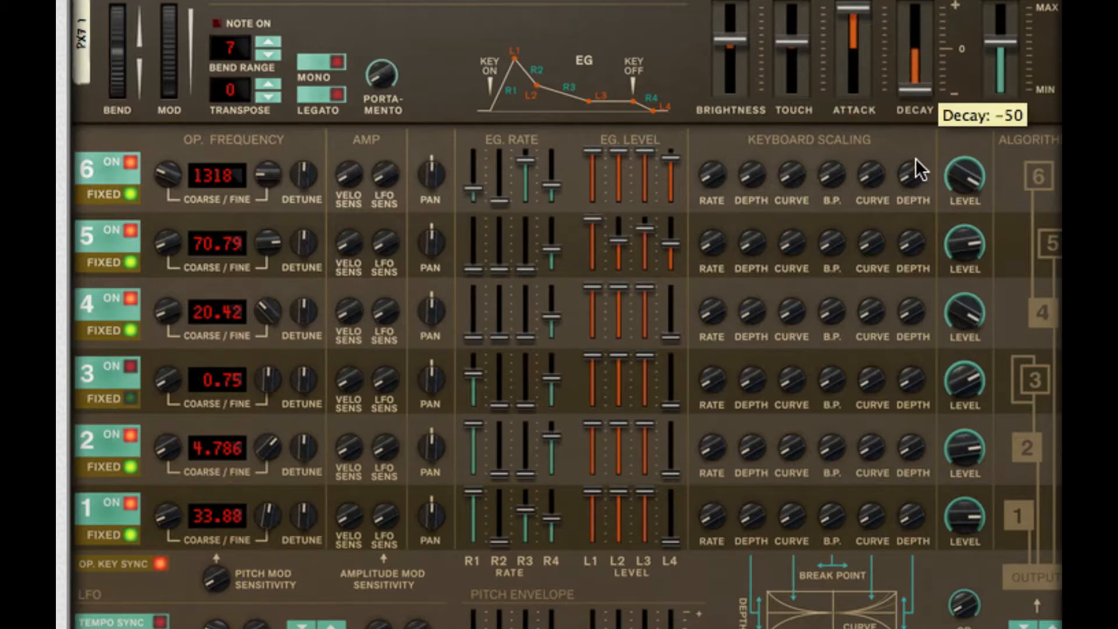
mouse_move(729, 33)
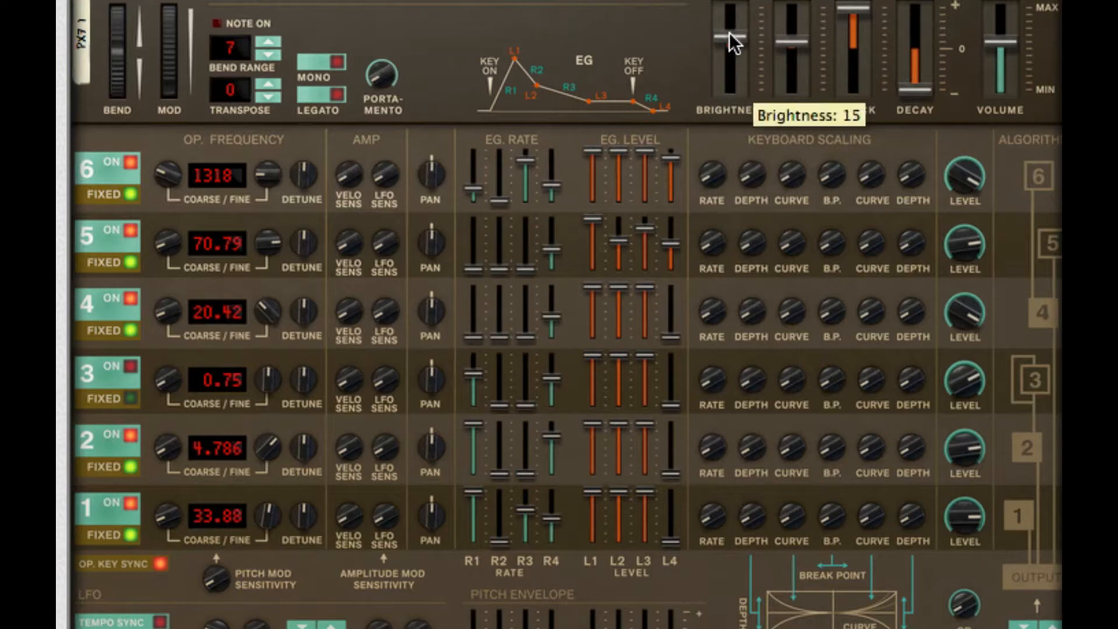
left_click_drag(730, 30, 746, 9)
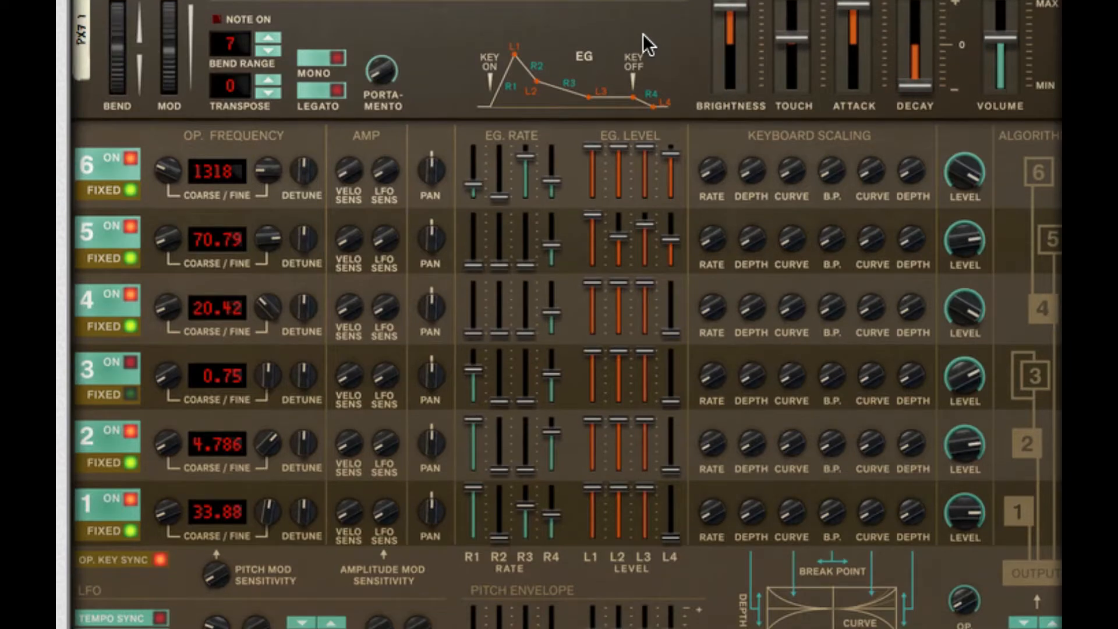
Add an RV7000 Advanced Reverb below the folded PX7, with a low Dry-Wet mix and a Decay of 21.
right_click(643, 33)
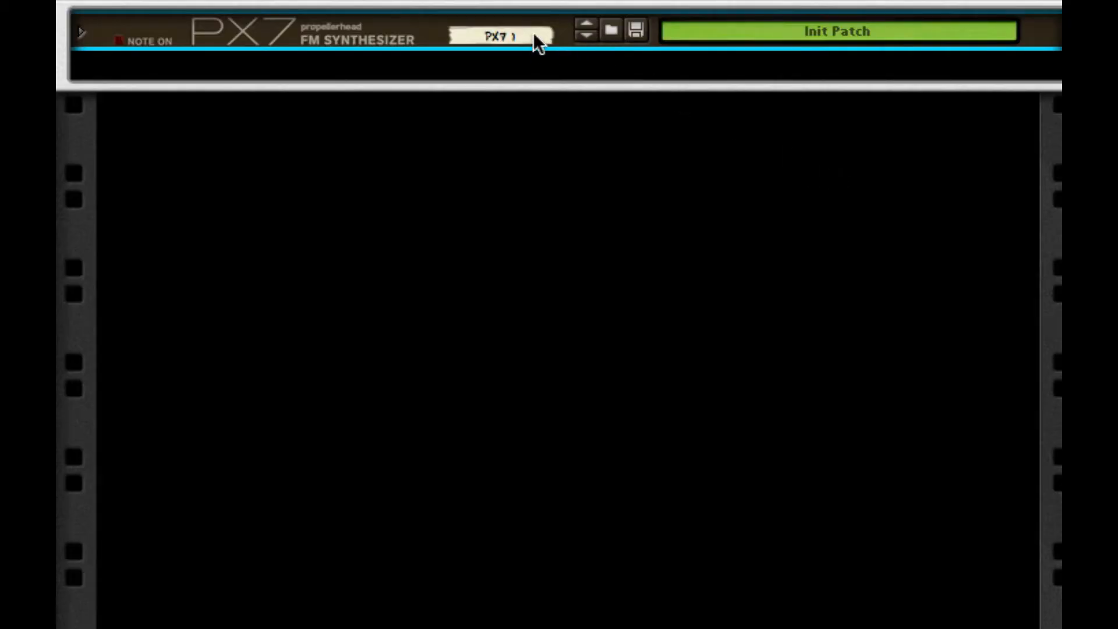
right_click(535, 36)
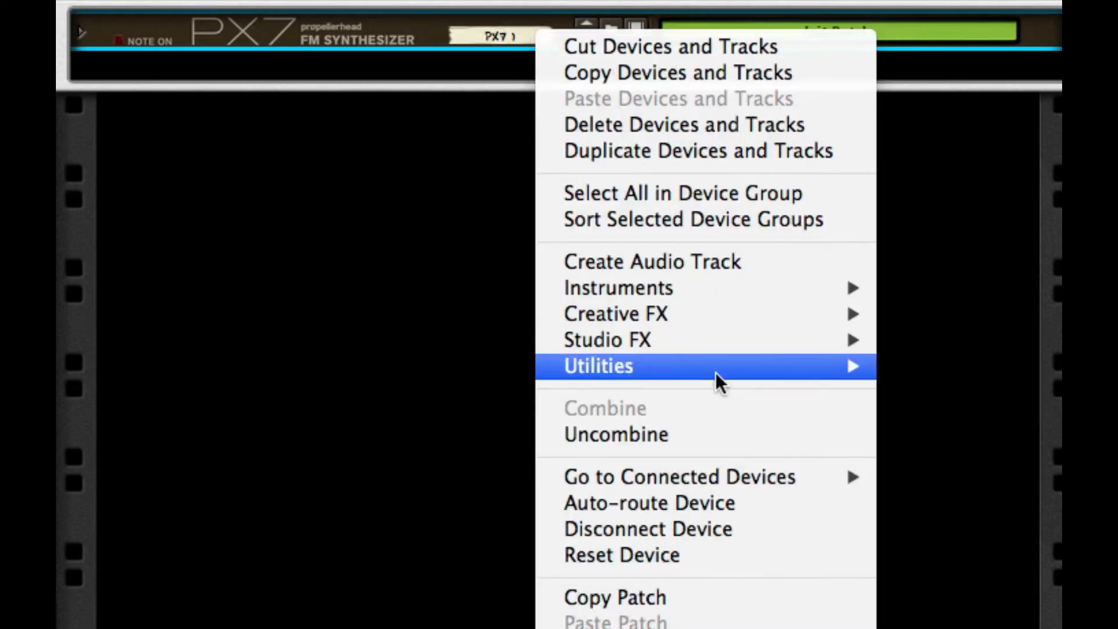
mouse_move(722, 340)
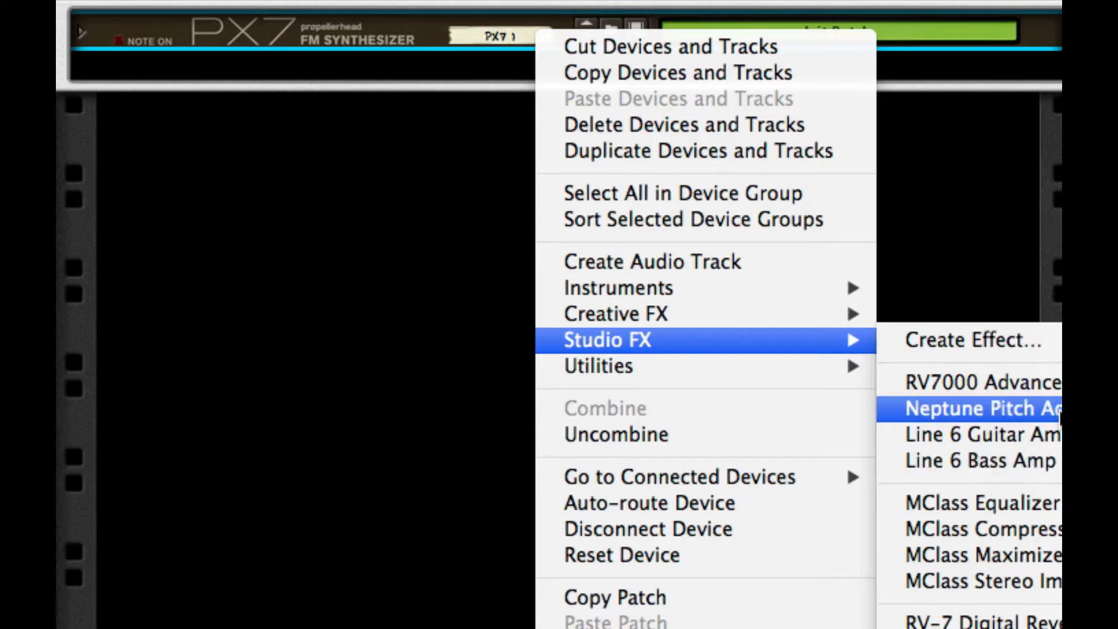
left_click(984, 382)
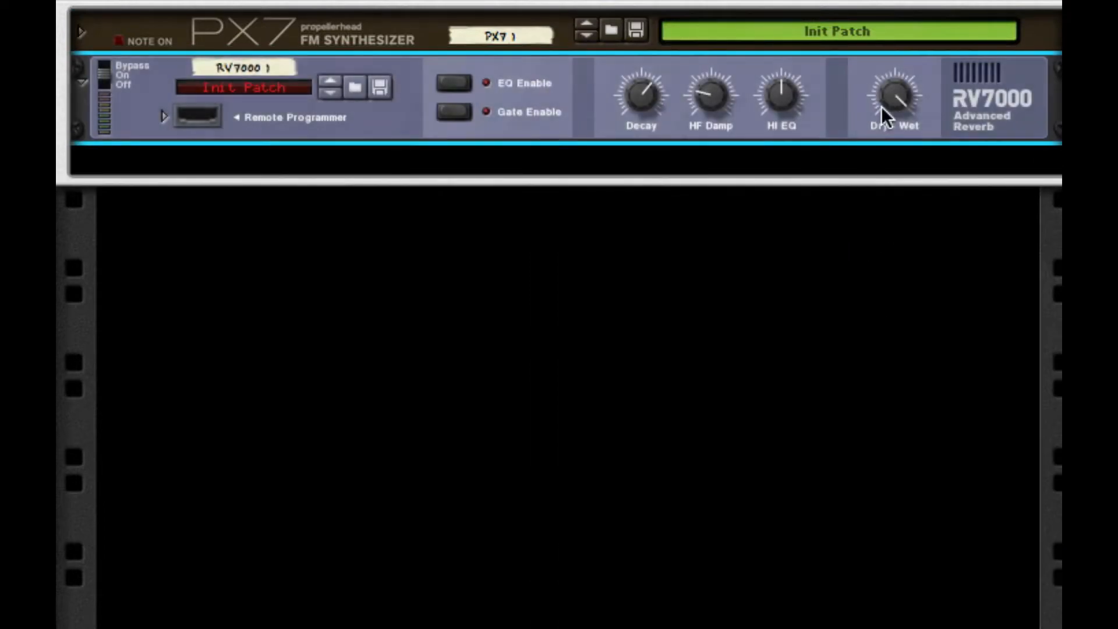
left_click_drag(891, 99, 898, 401)
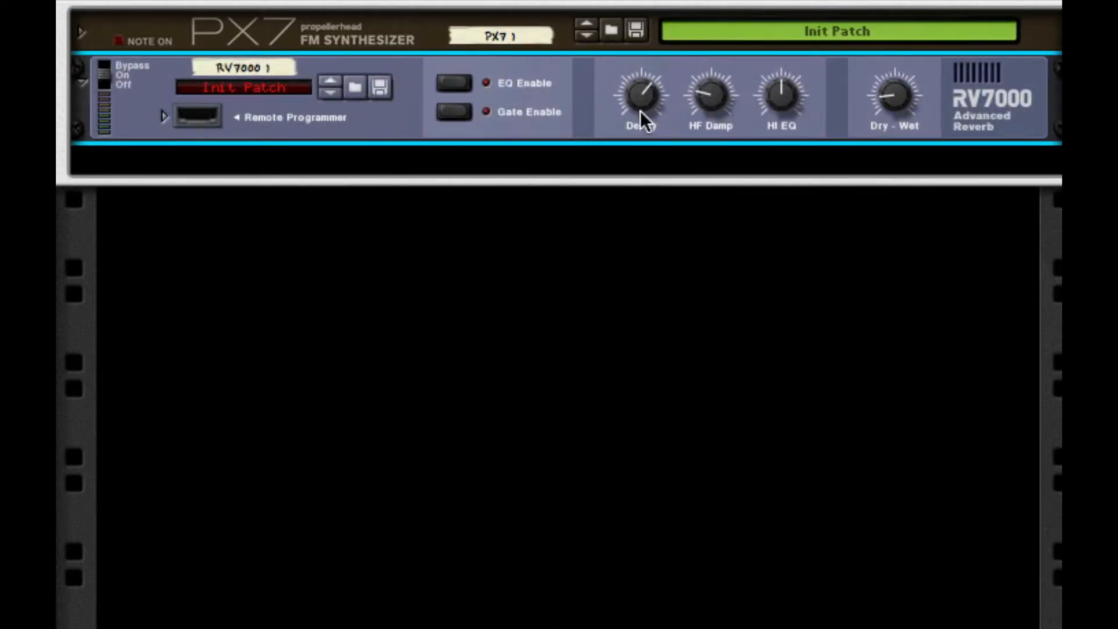
left_click_drag(641, 114, 606, 261)
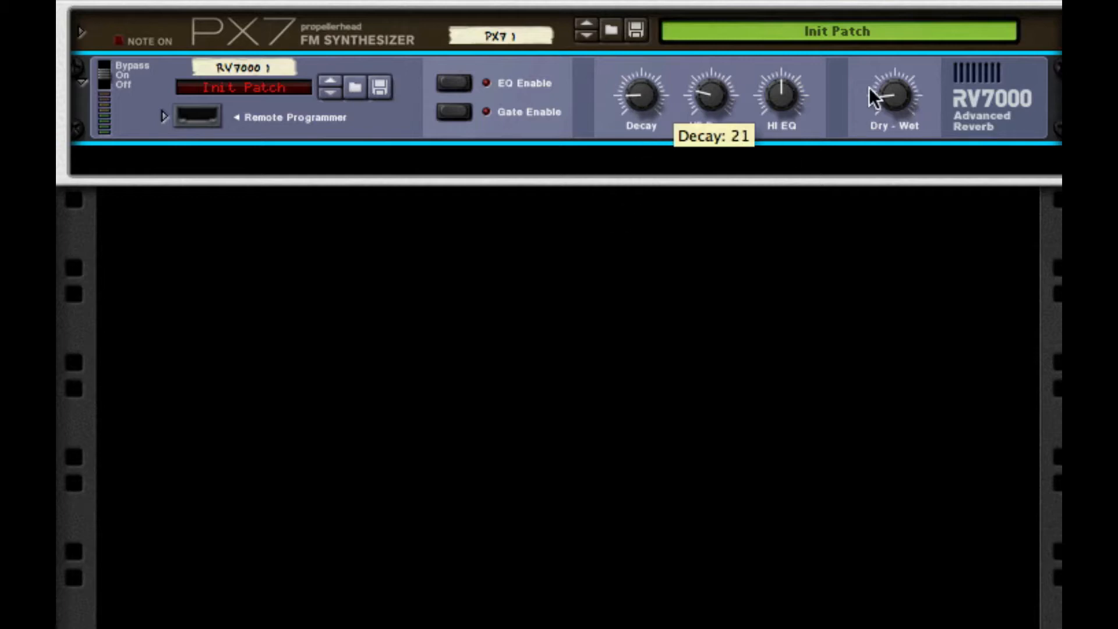
Add a Line 6 Bass Amp below the RV7000, turning its compressor on and lowering the Threshold to just above the midpoint.
right_click(967, 90)
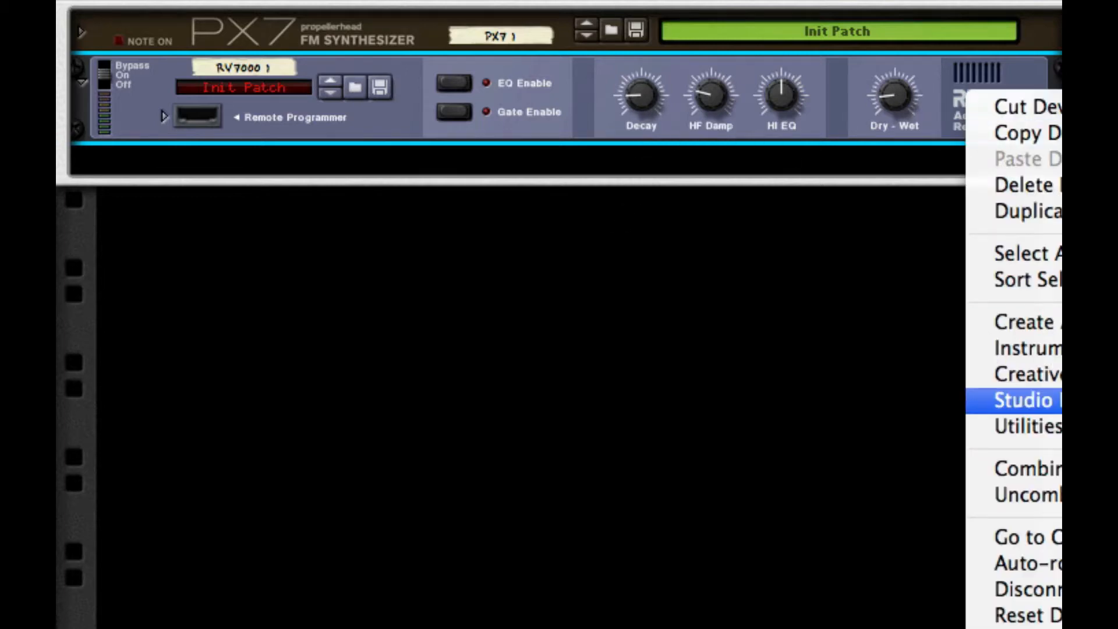
left_click(998, 382)
left_click(234, 212)
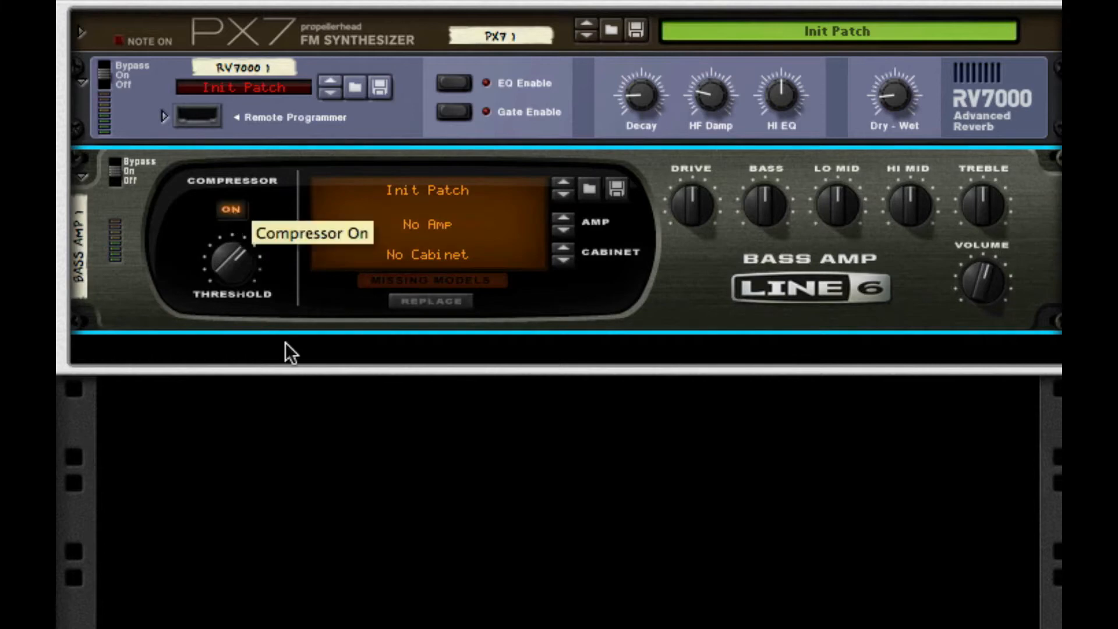
left_click_drag(240, 259, 239, 298)
right_click(694, 260)
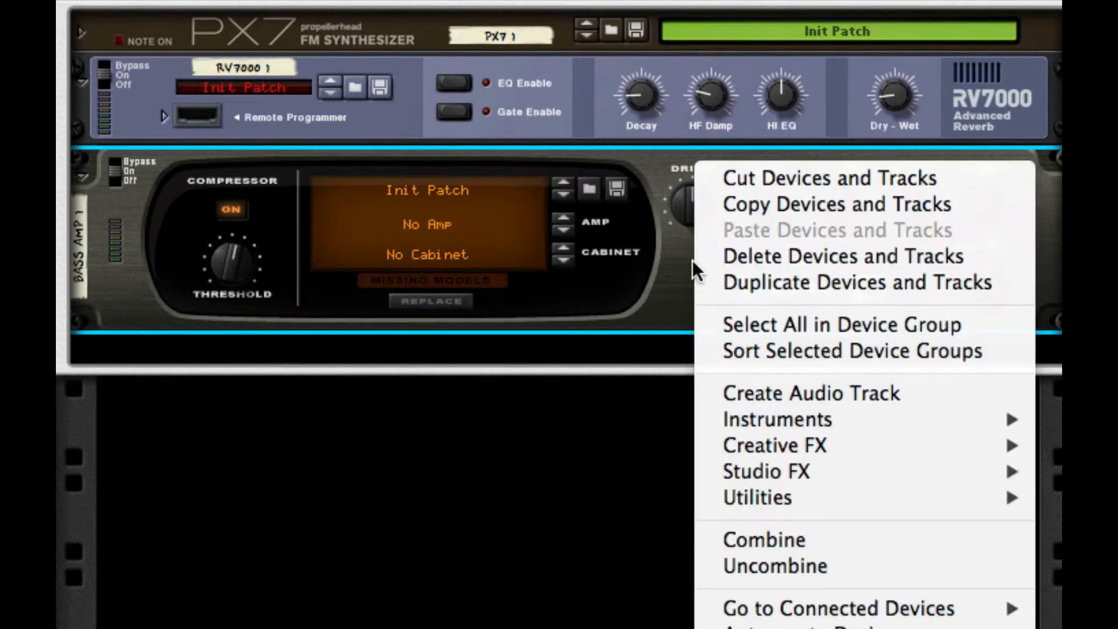
key("Escape")
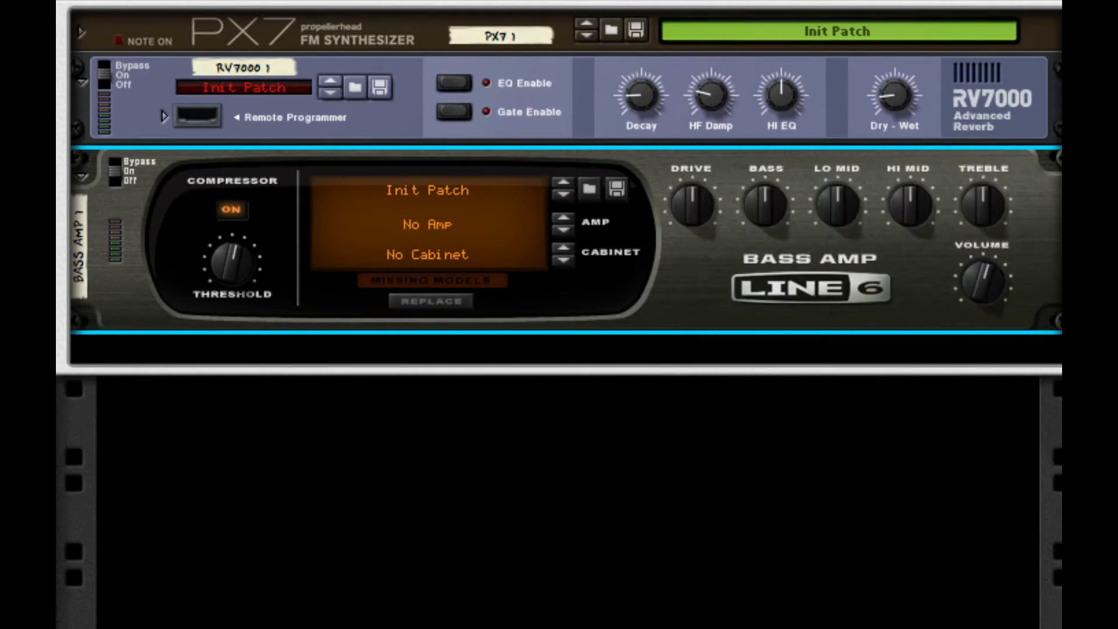
right_click(783, 309)
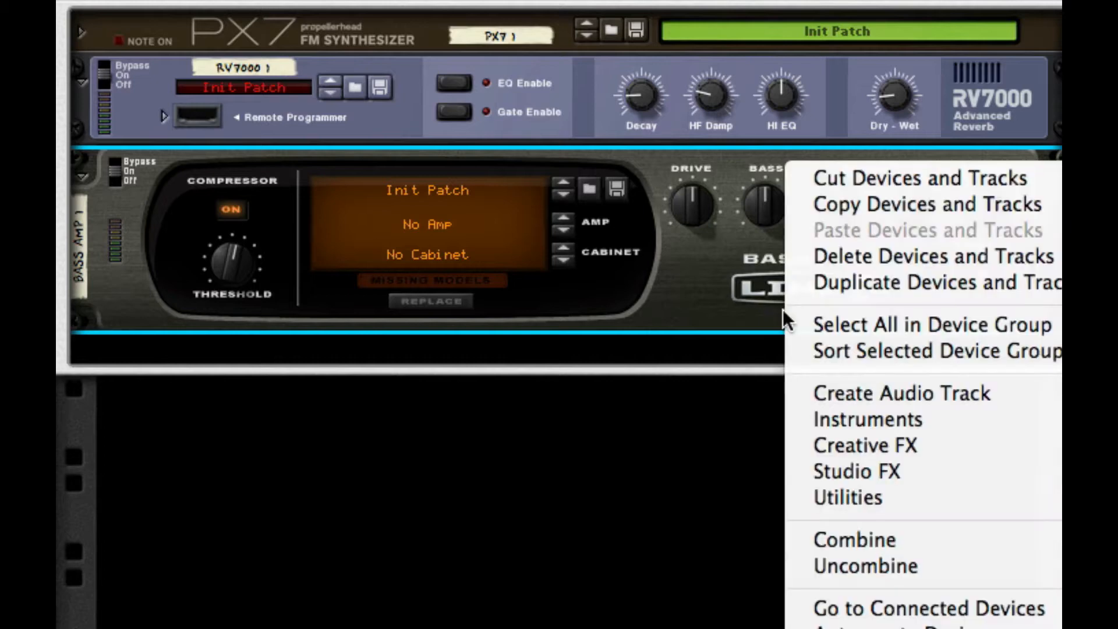
left_click(642, 302)
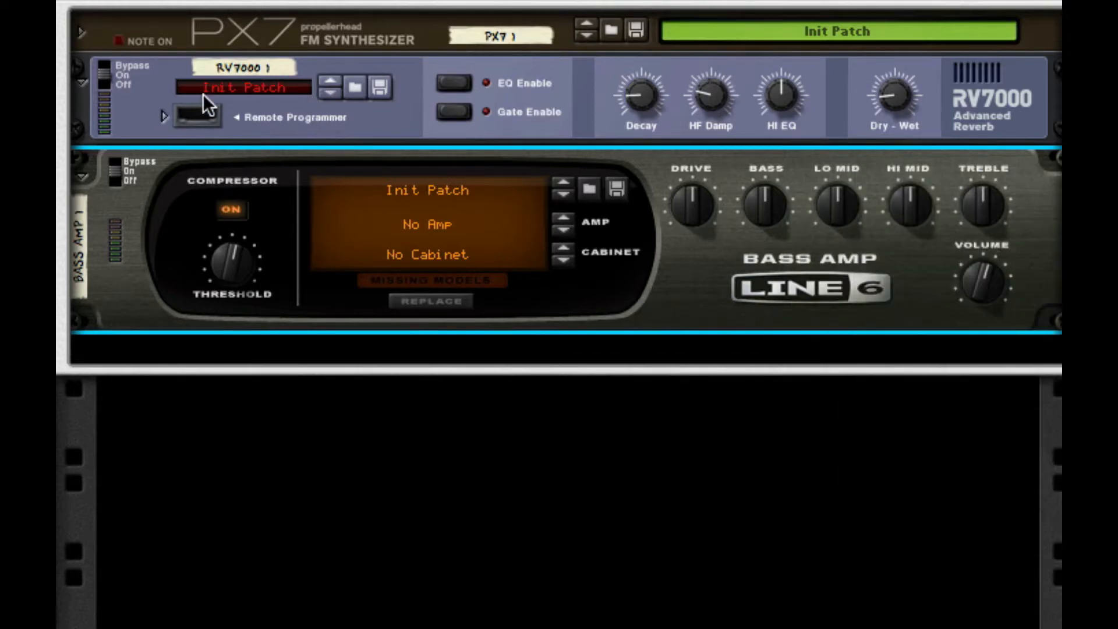
In the RV7000's Remote Programmer, set the EQ's Param Gain to 18.0 dB, Param Freq to 673 Hz and Param Q to 0.2.
left_click(85, 81)
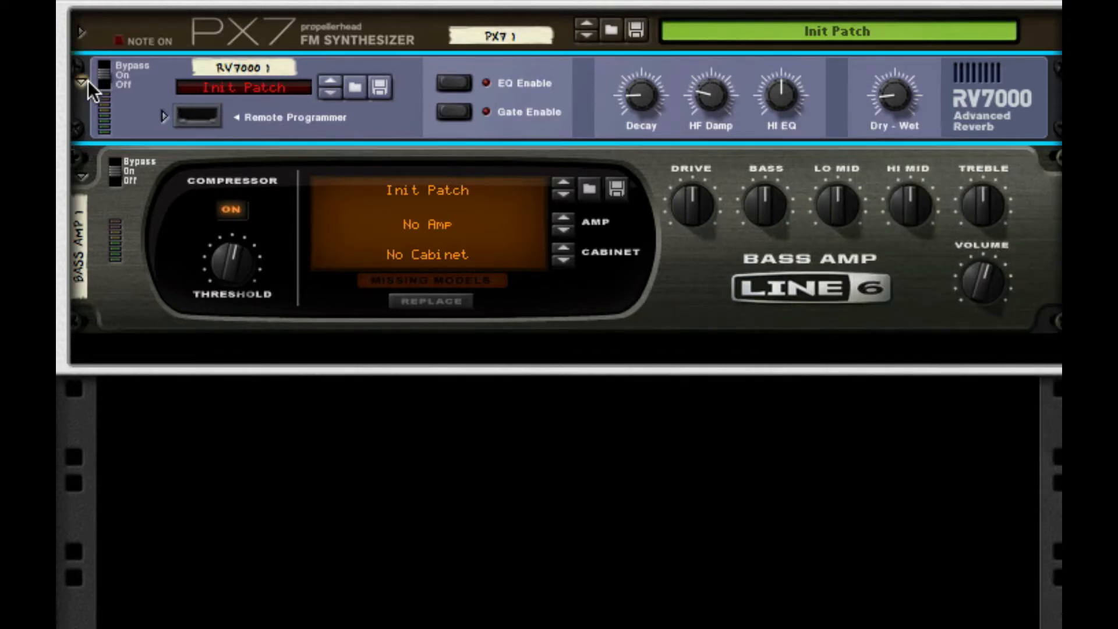
left_click(78, 75)
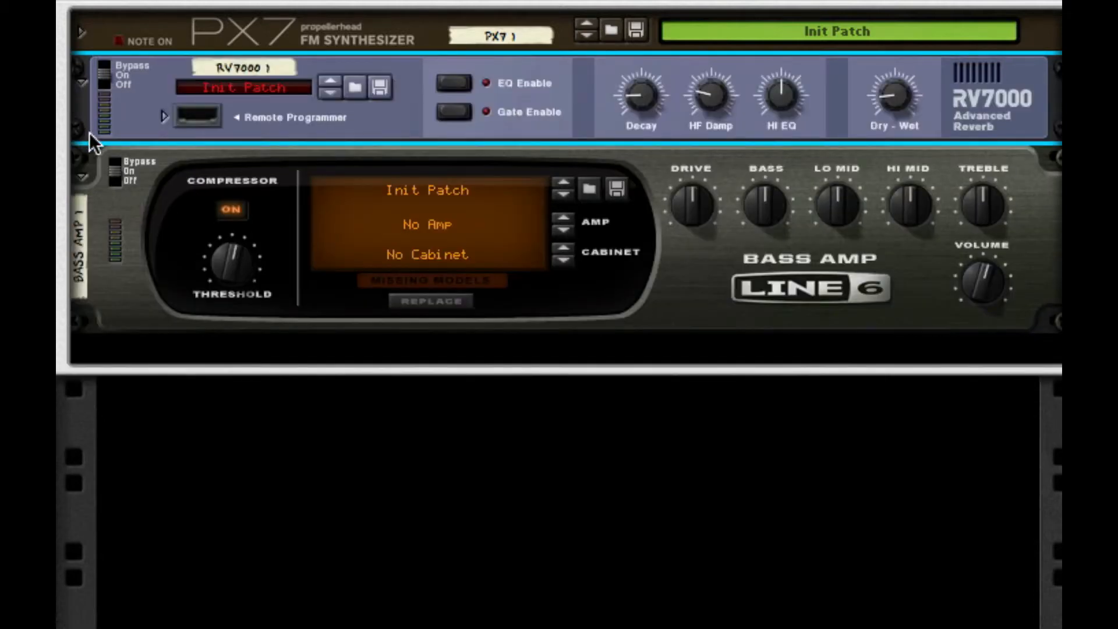
left_click(164, 117)
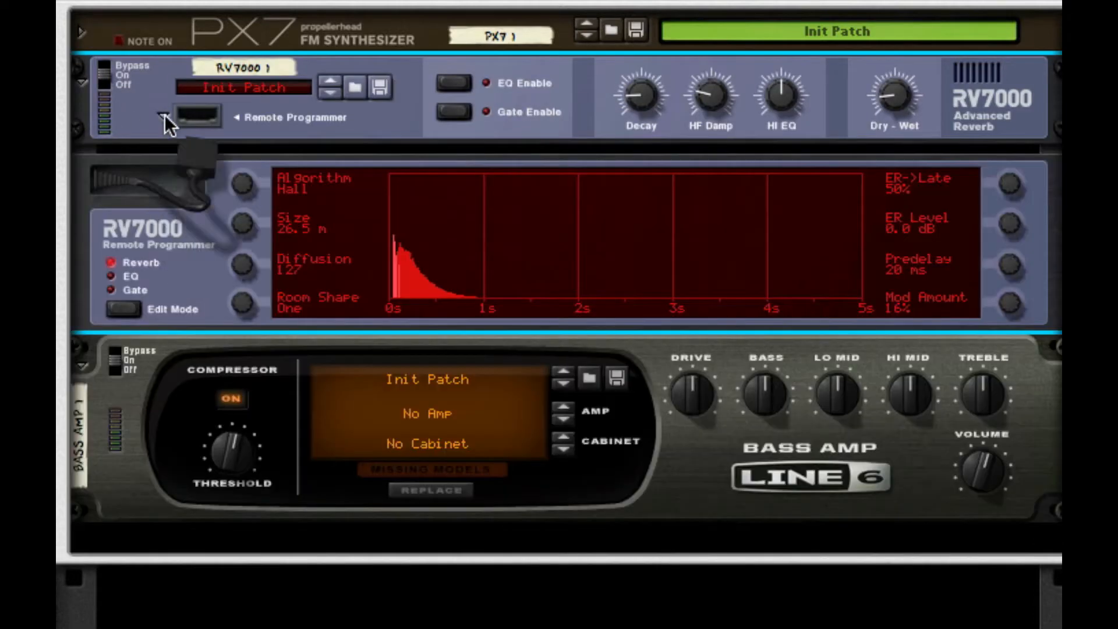
left_click(128, 309)
left_click_drag(1013, 180, 1015, 140)
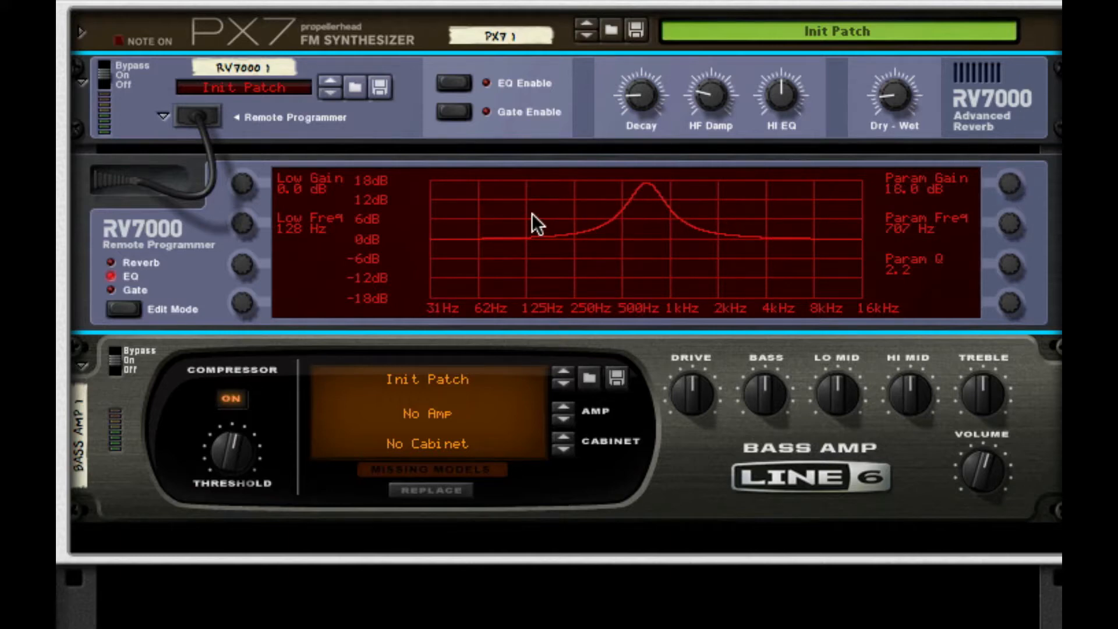
left_click_drag(997, 222, 1031, 464)
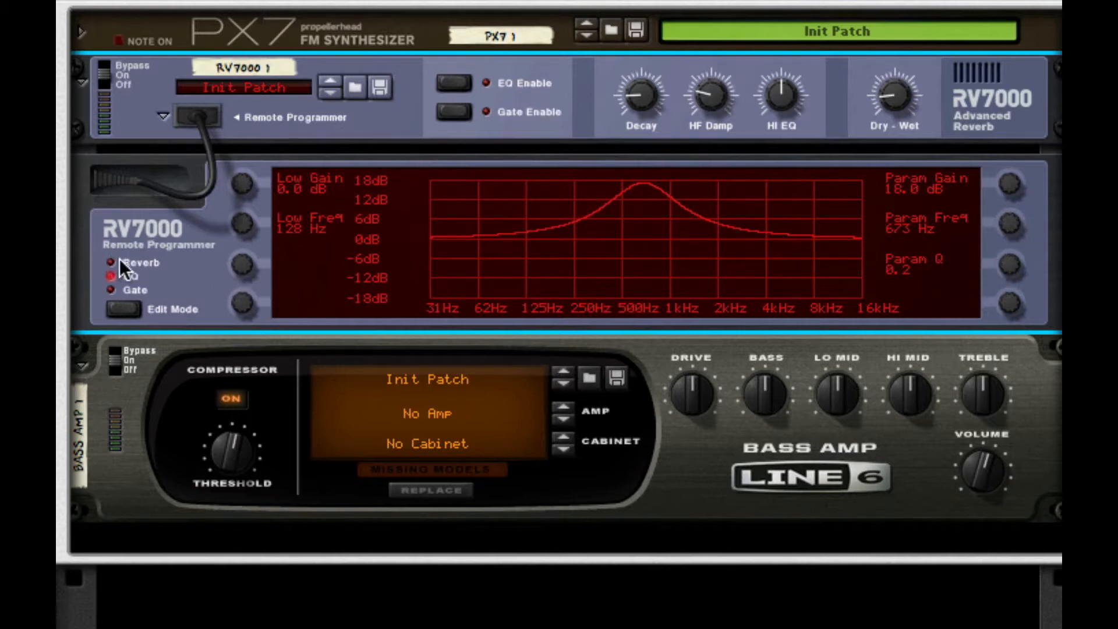
left_click(163, 119)
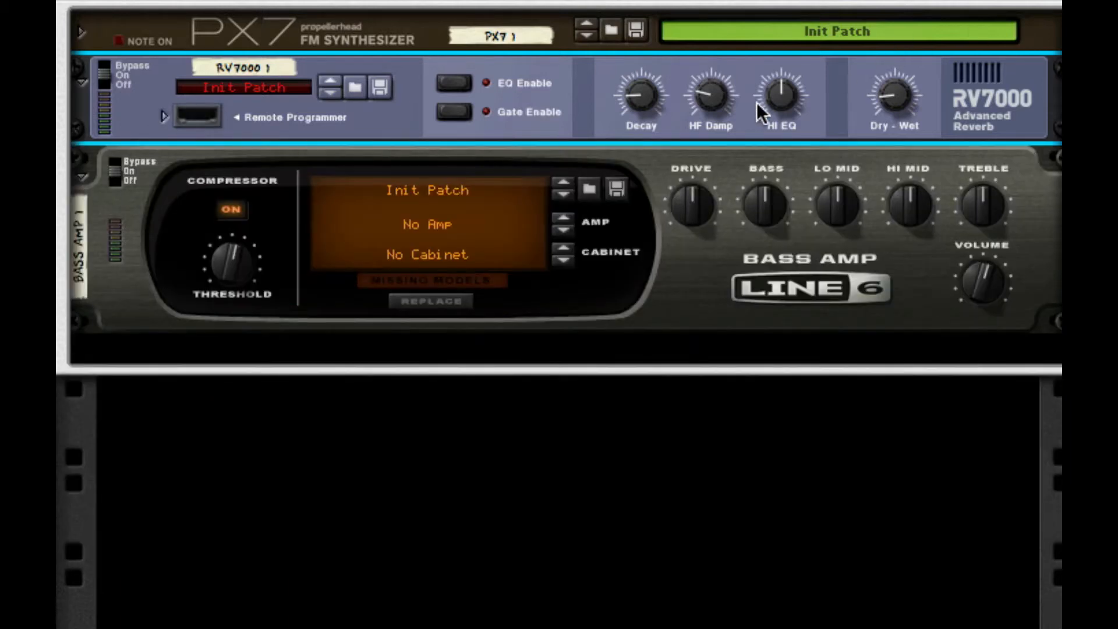
Add The Echo below the Bass Amp, set its right channel time offset to 1/64 and enable Keep Pitch.
right_click(820, 324)
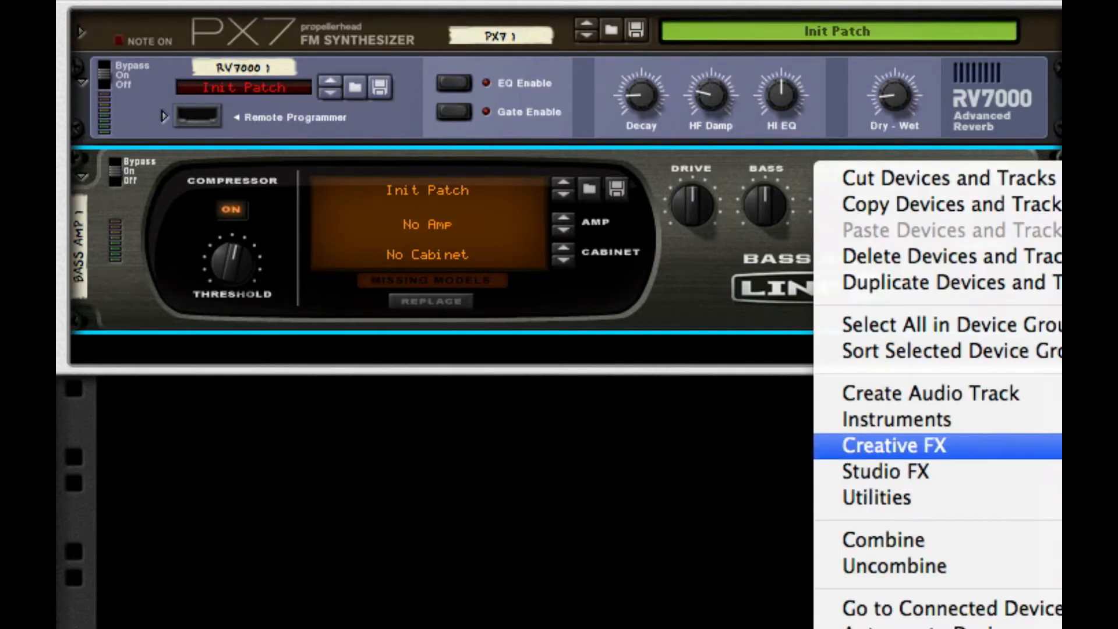
left_click(1060, 447)
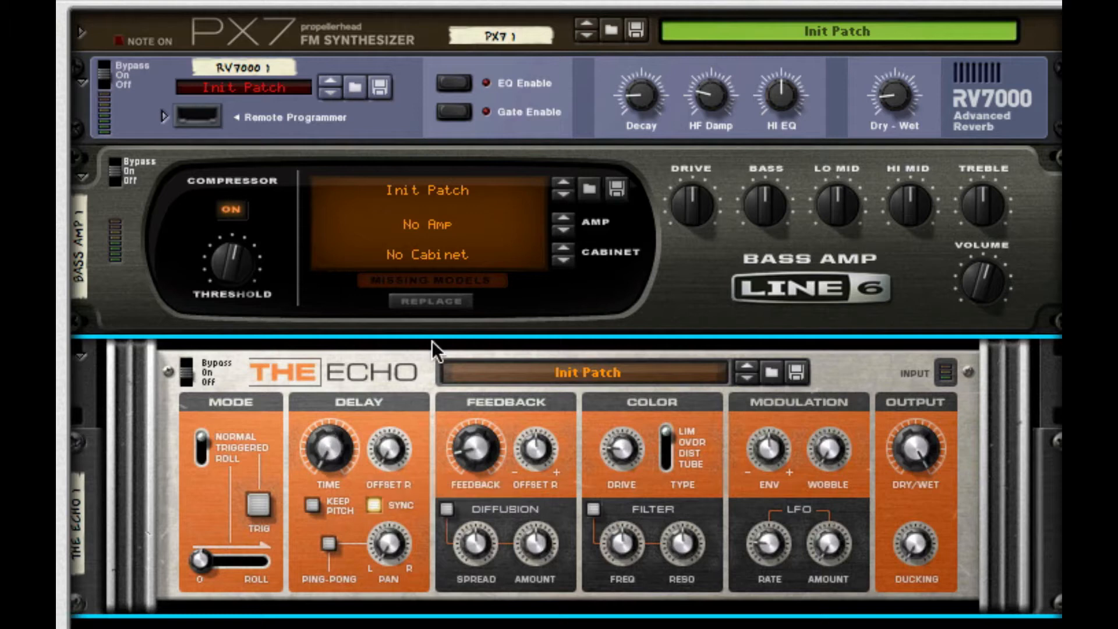
left_click_drag(386, 416, 388, 404)
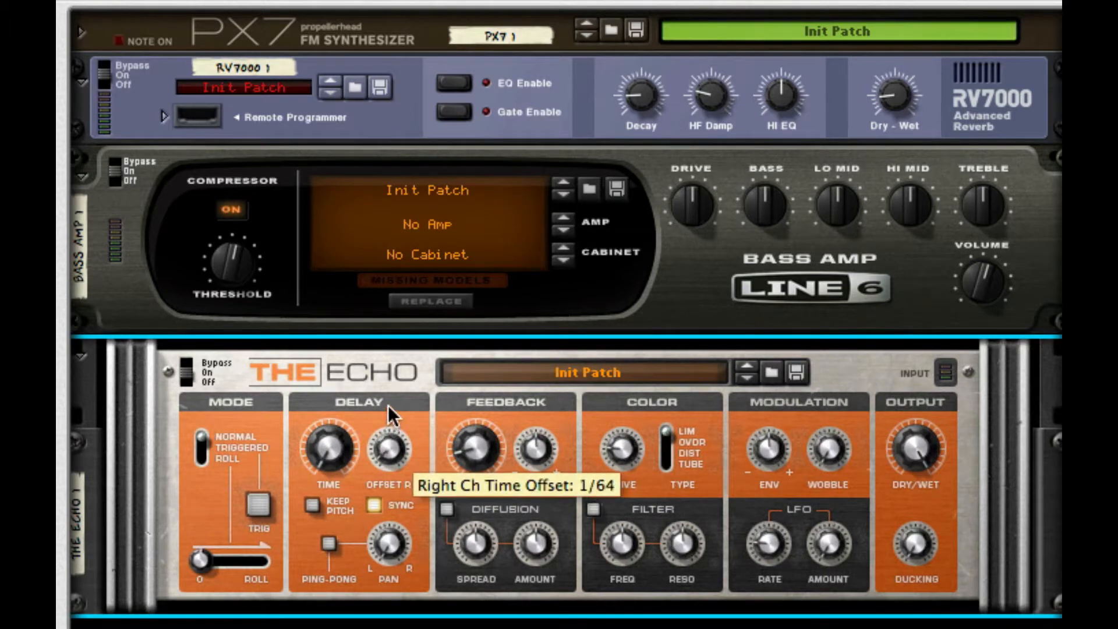
left_click(308, 508)
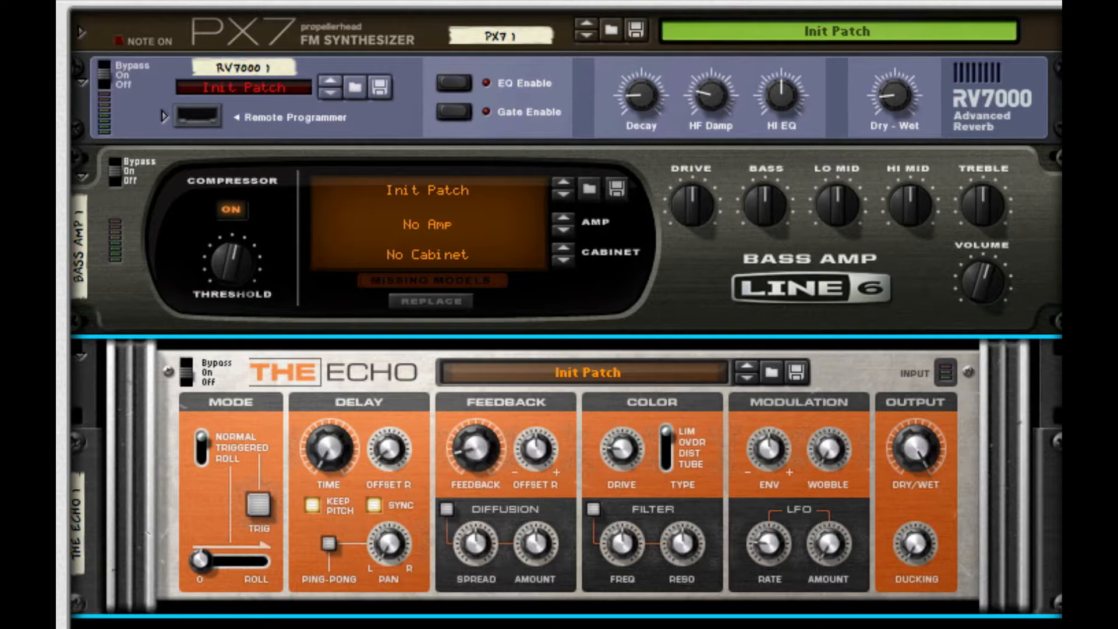
Add a Pulveriser below The Echo, raising its Squash and enabling Tremor Spread.
right_click(934, 528)
right_click(844, 452)
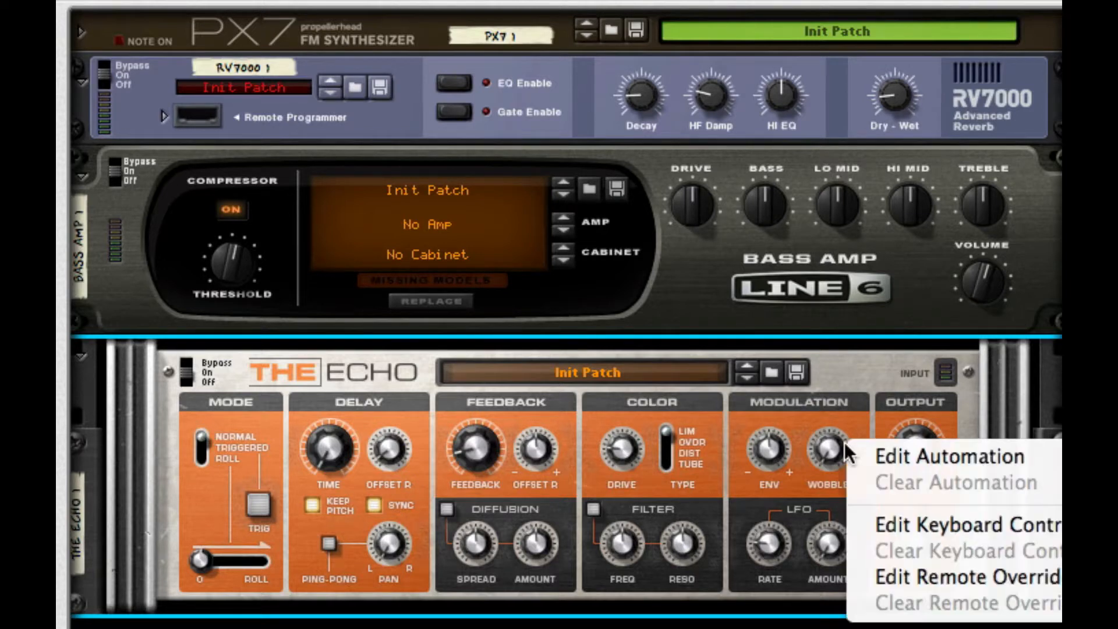
right_click(829, 374)
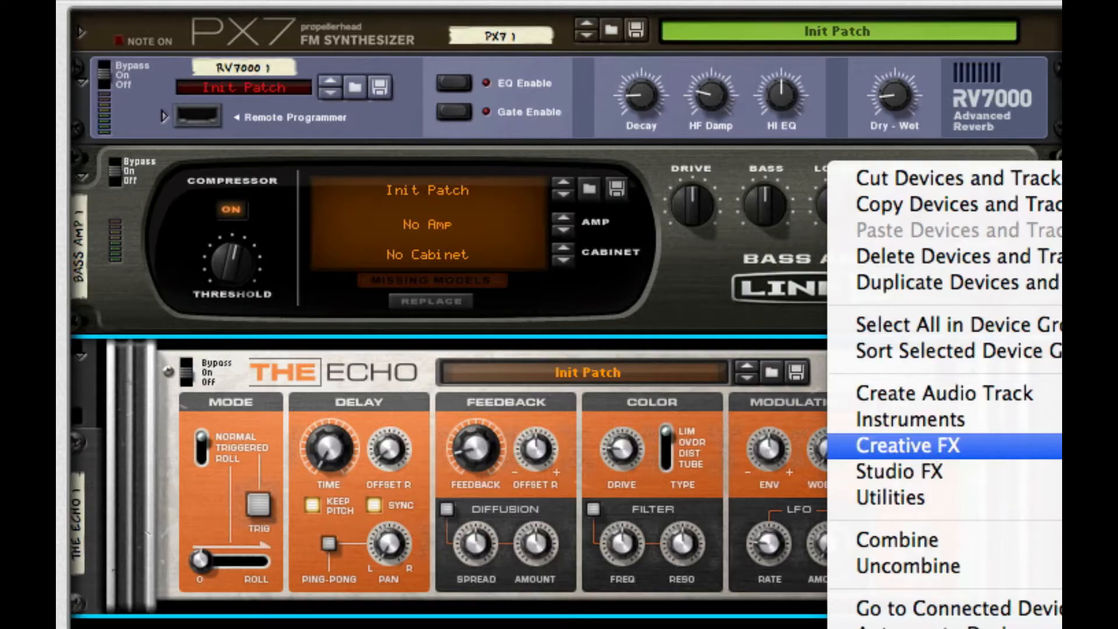
left_click(1061, 492)
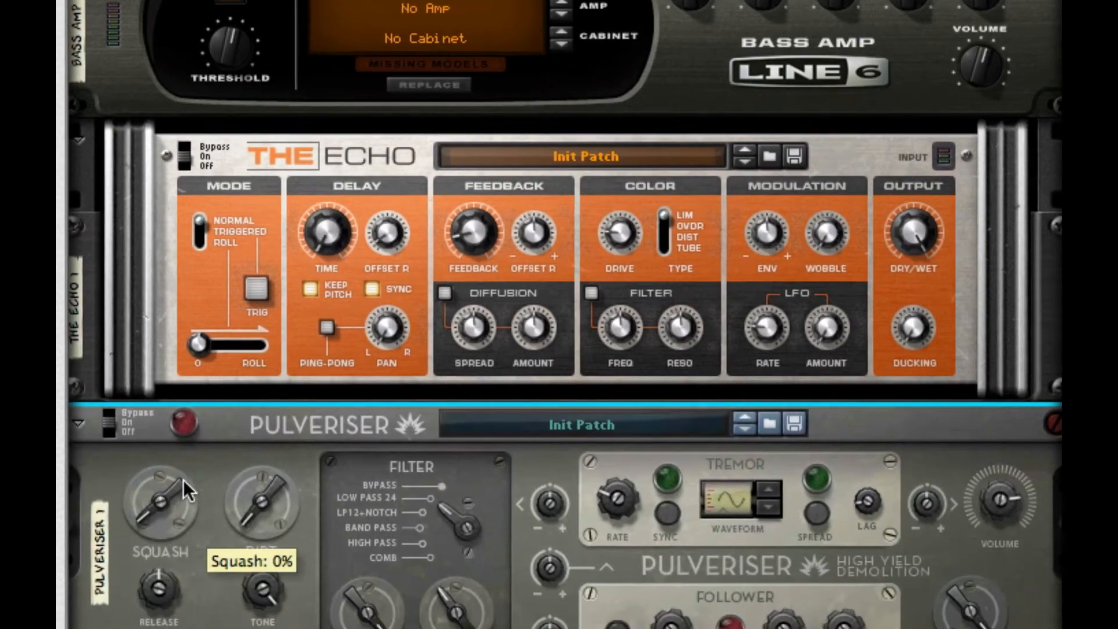
left_click_drag(185, 541, 182, 467)
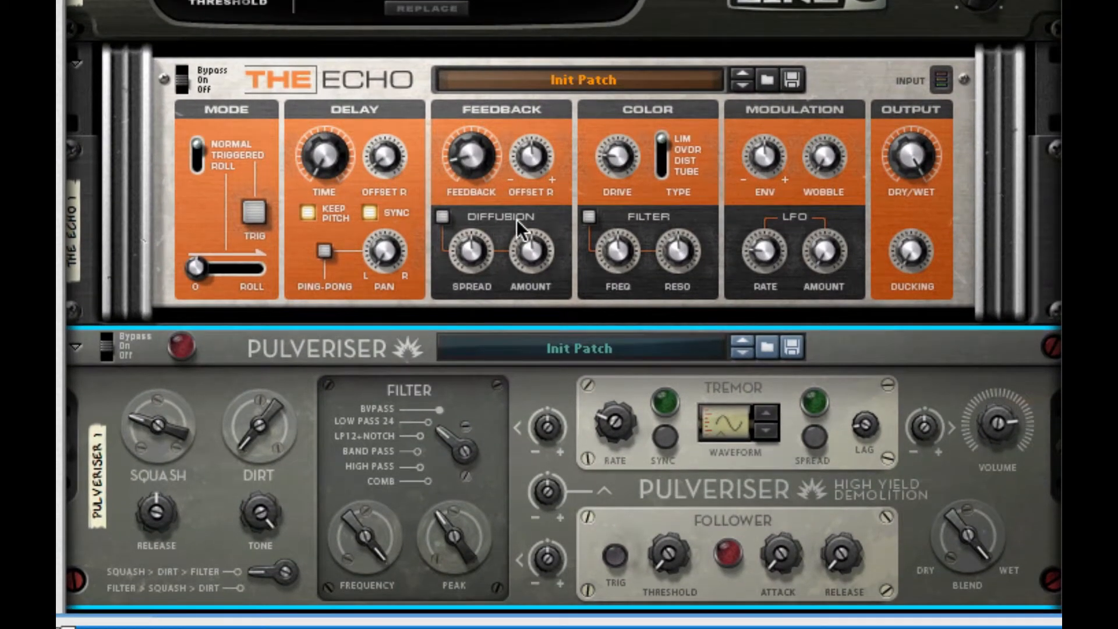
left_click(823, 442)
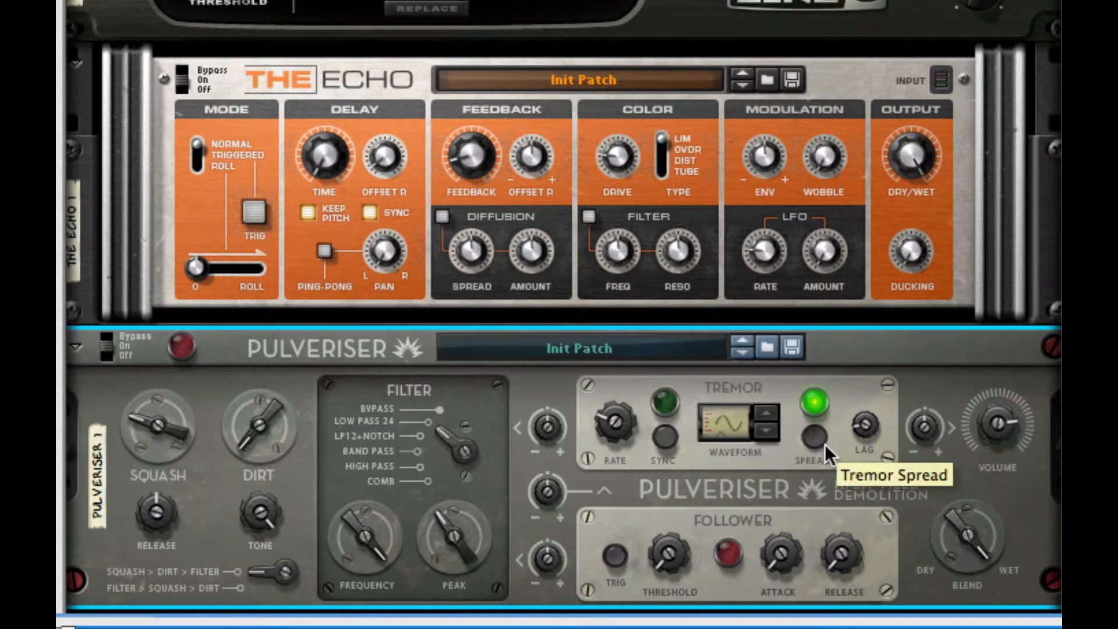
Add a Scream 4 distortion unit directly below the Pulveriser.
scroll(861, 286, "down", 1)
right_click(854, 335)
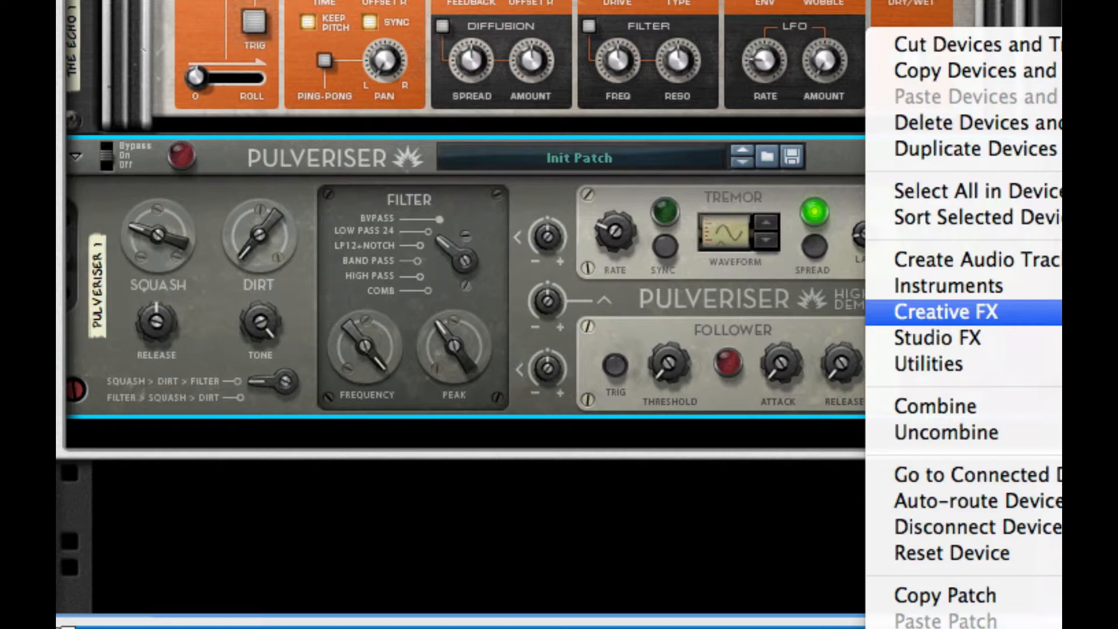
left_click(1107, 391)
scroll(431, 309, "down", 5)
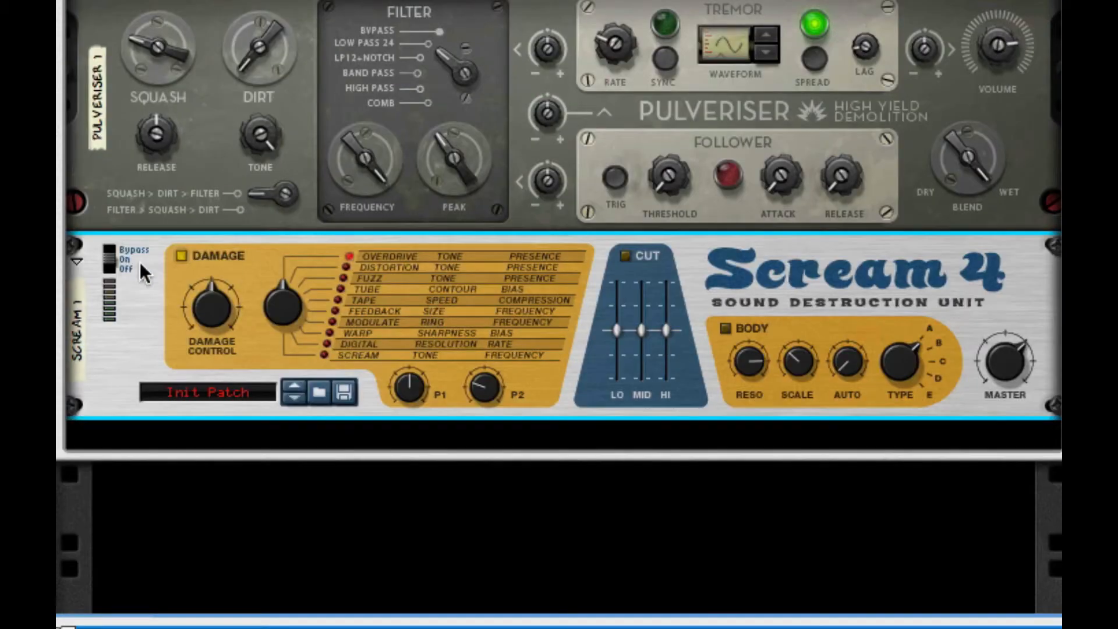
Lower the Scream 4's Damage Control, choose the Tape damage type and turn P1 and P2 up past their midpoints.
left_click_drag(190, 295, 200, 359)
left_click_drag(273, 319, 296, 181)
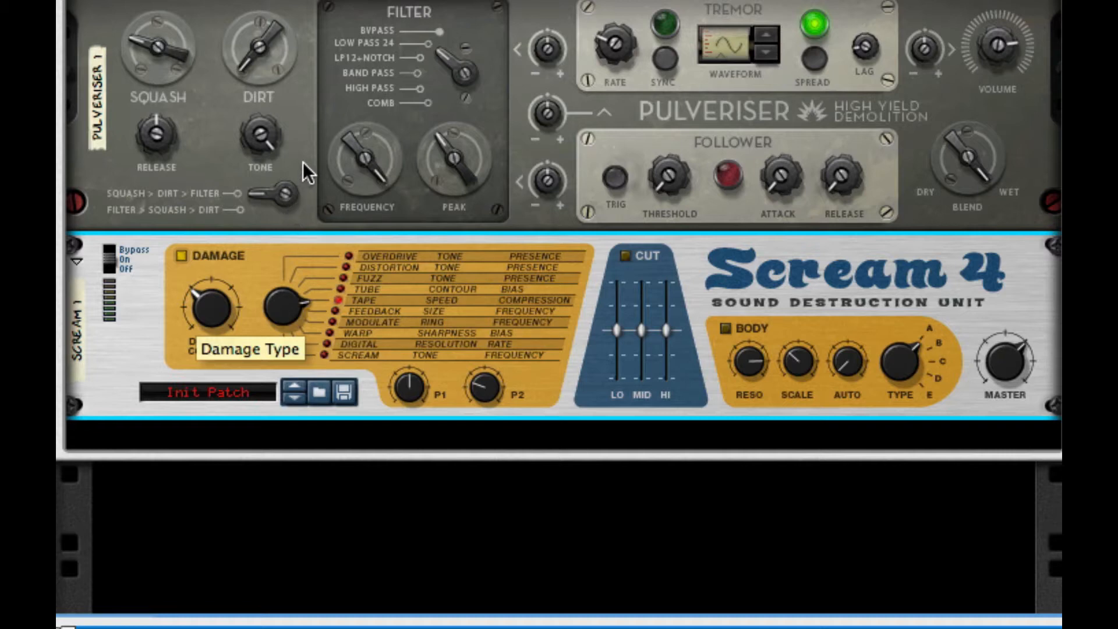
left_click_drag(410, 387, 432, 324)
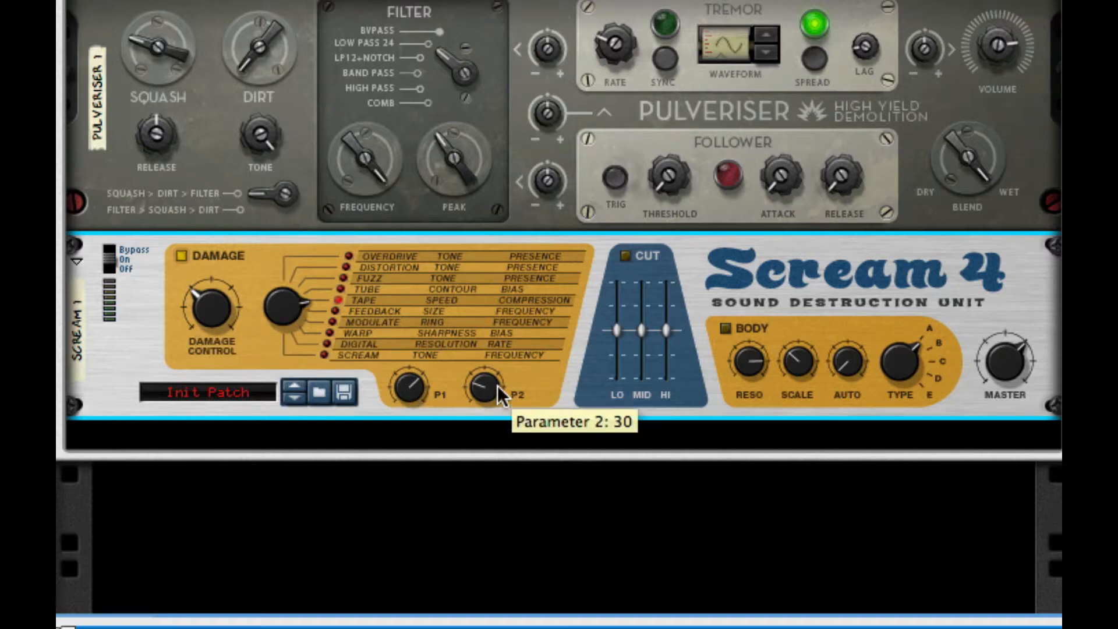
left_click_drag(498, 386, 576, 262)
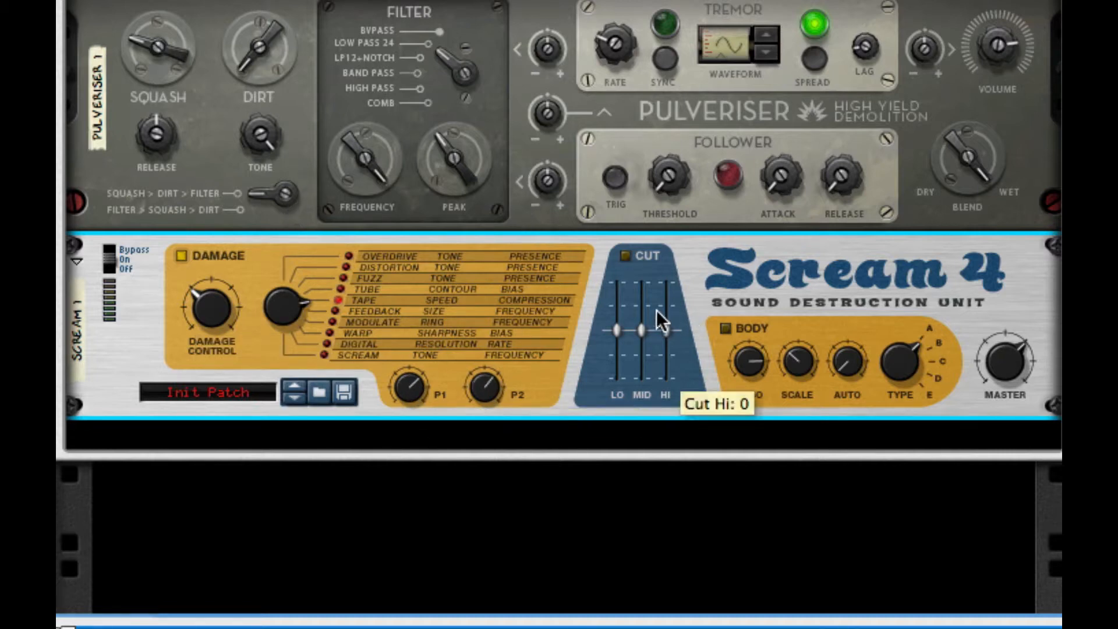
Enable Scream 4's Cut with Lo at 29 and Hi lowered, and enable Body with reduced Reso, raised Scale and Auto, and Type E.
left_click(620, 257)
left_click_drag(663, 335, 615, 308)
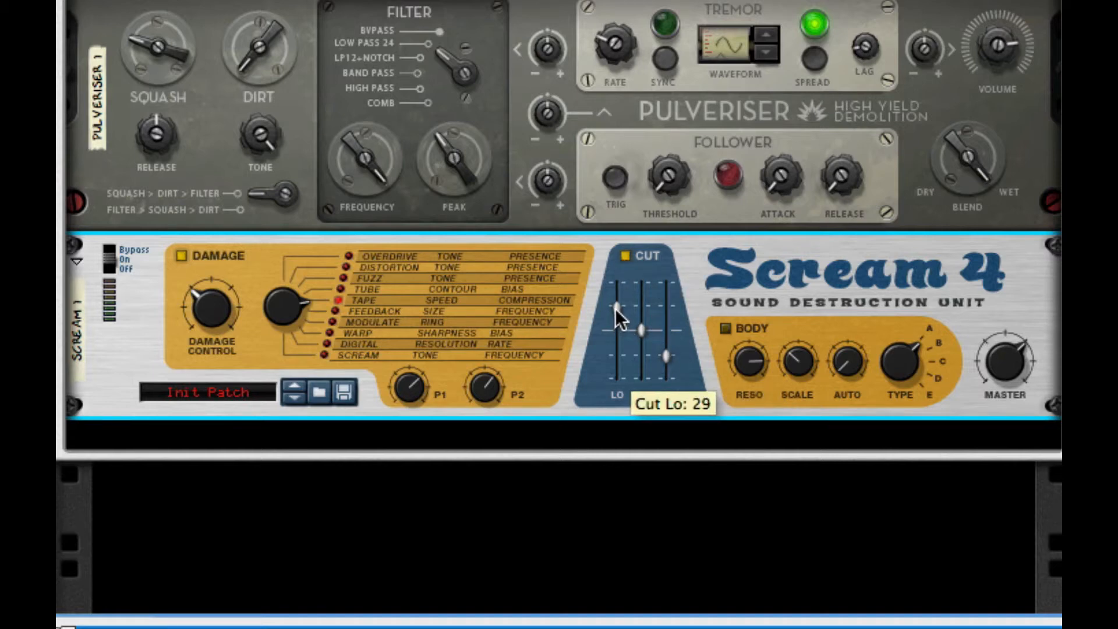
left_click(725, 328)
left_click_drag(732, 371, 733, 460)
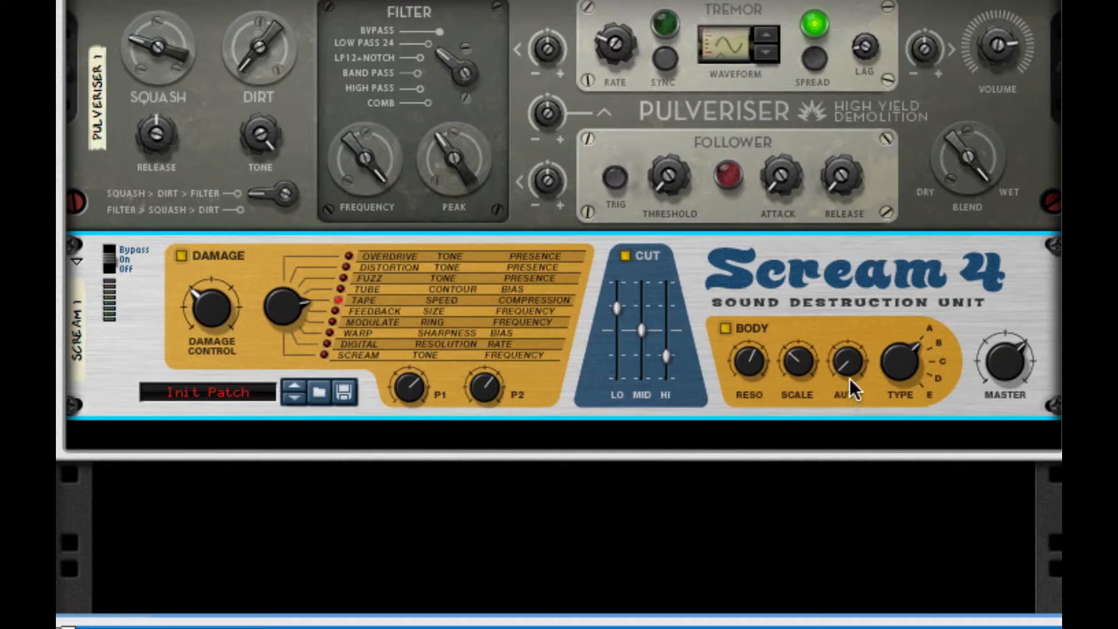
left_click_drag(798, 364, 832, 257)
left_click_drag(858, 351, 917, 356)
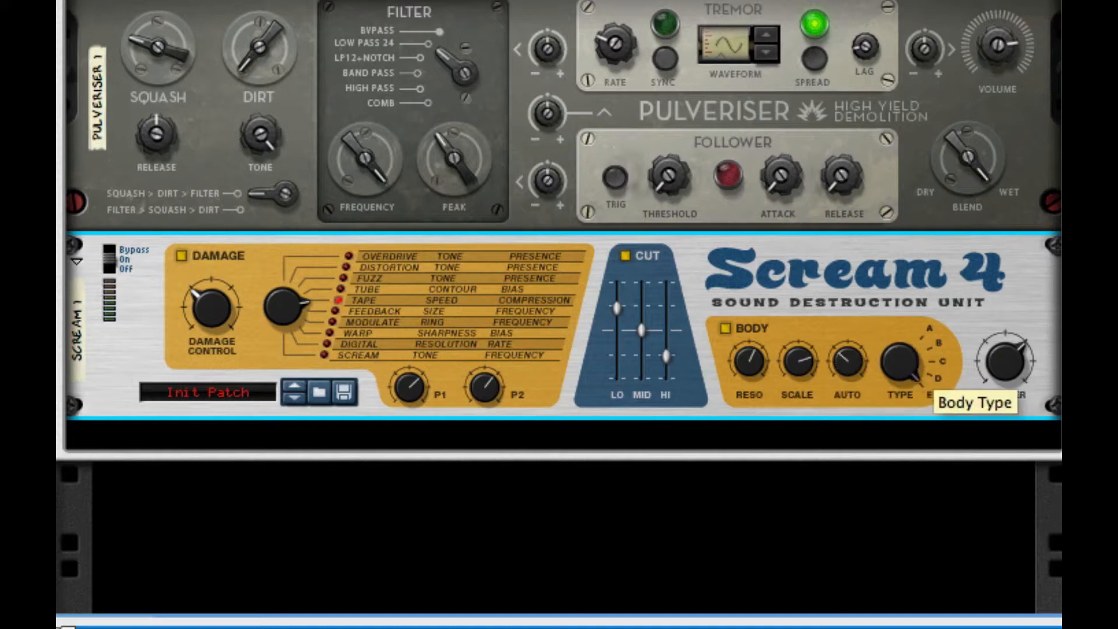
Add an MClass Equalizer below the Scream 4, enabling Lo Cut and Param 1 with 8.0 dB gain at 114.9 Hz and slightly reduced Q.
right_click(868, 266)
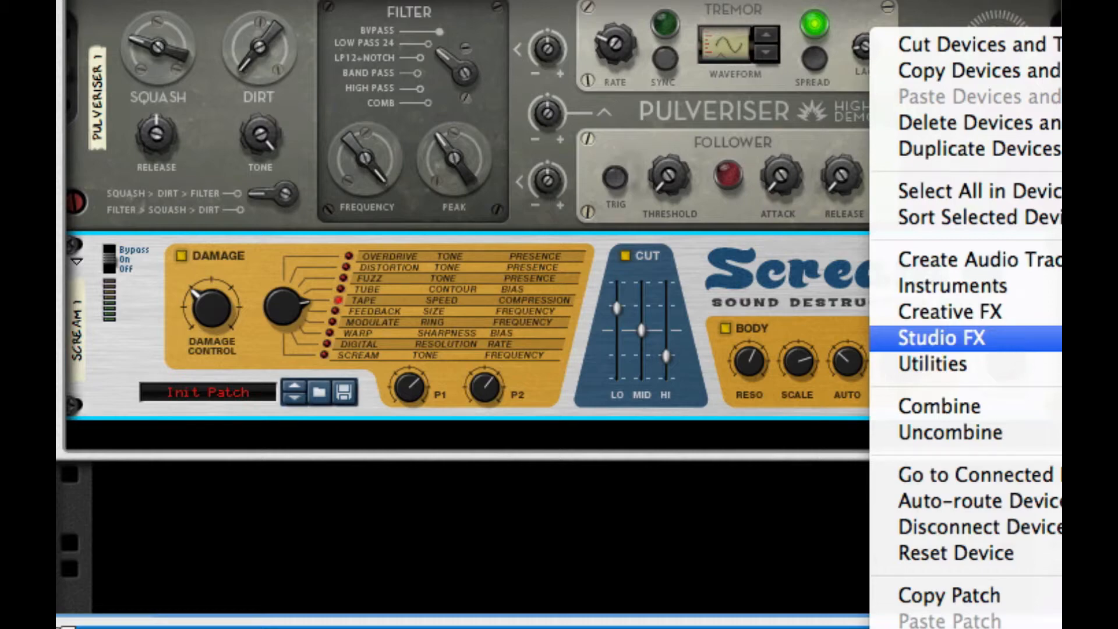
left_click(1062, 339)
scroll(644, 424, "down", 5)
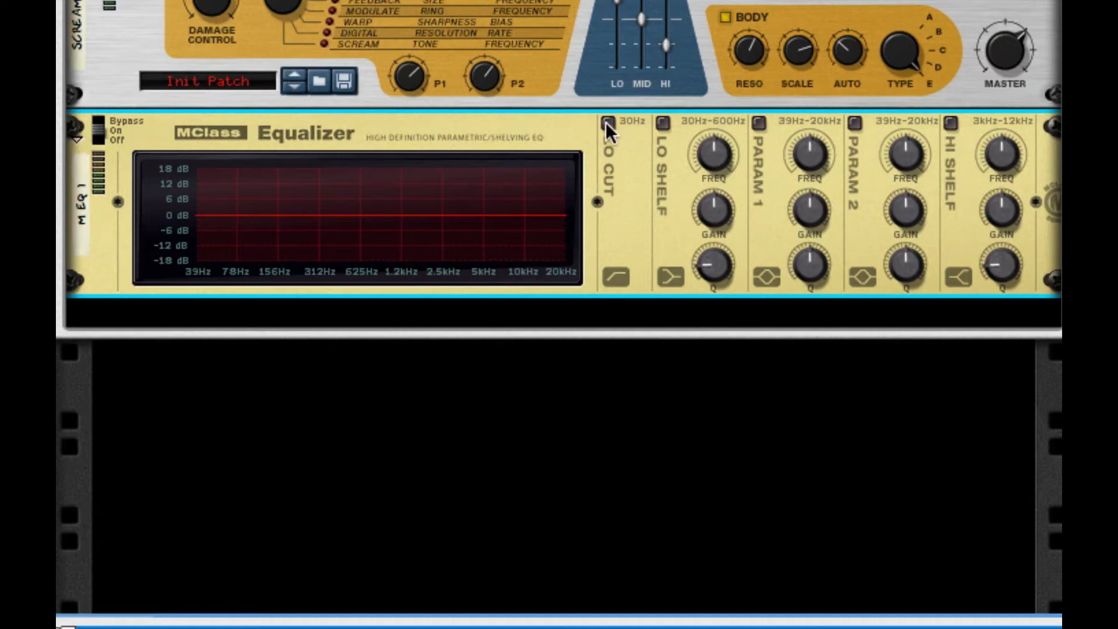
left_click(607, 122)
left_click(761, 123)
left_click_drag(809, 211, 791, 306)
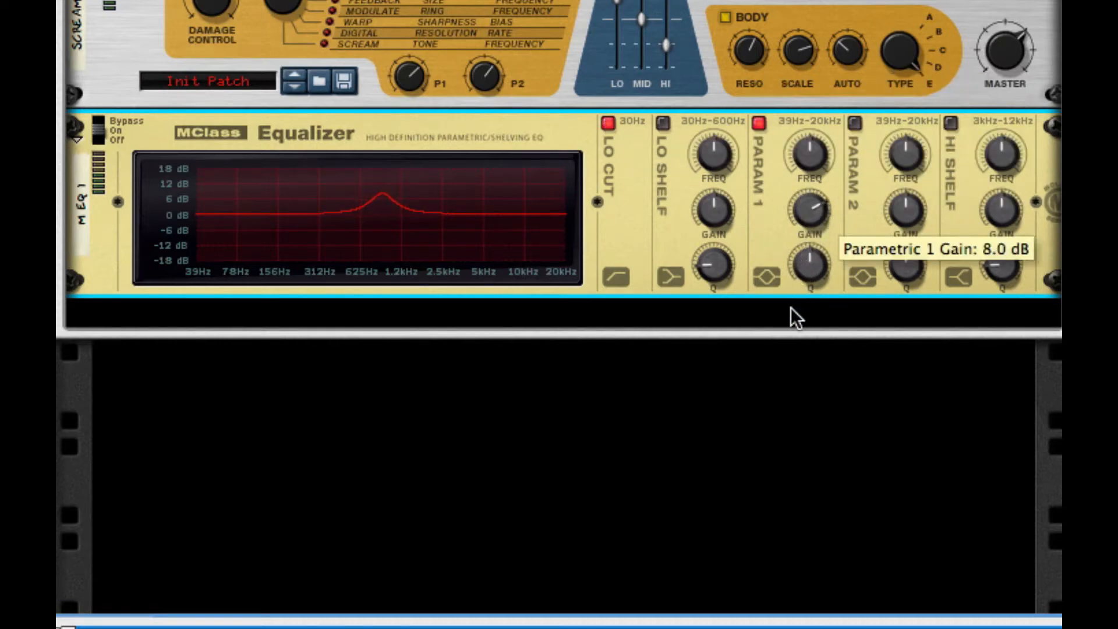
left_click_drag(812, 155, 806, 310)
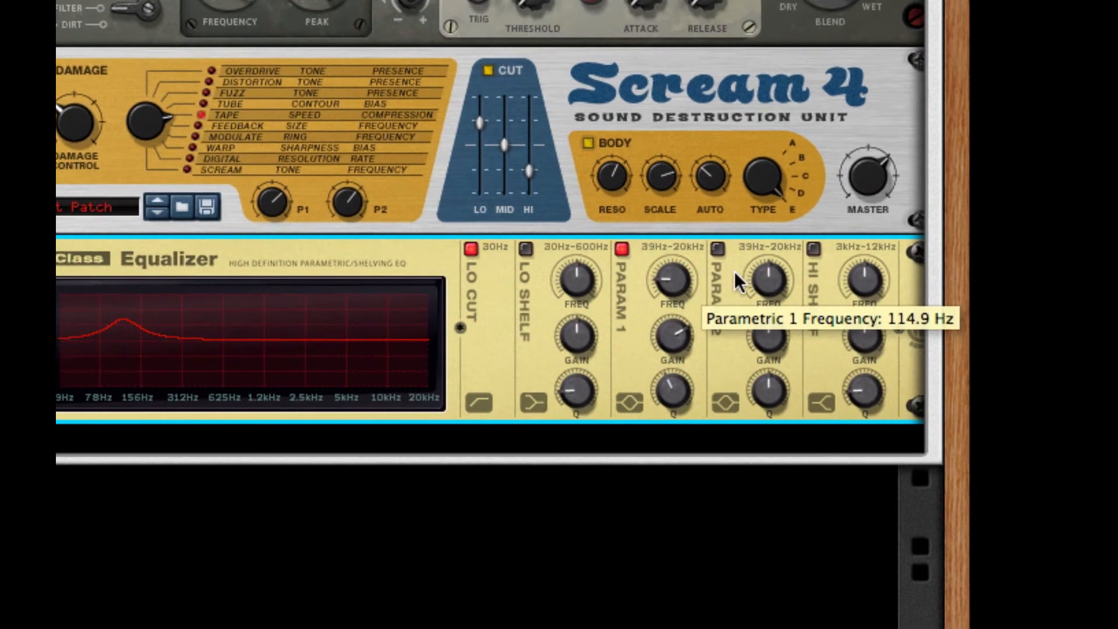
Enable Param 2 as a deep, narrow cut at 1.376 kHz, and enable Hi Shelf with slightly lowered gain and high Q.
left_click(718, 249)
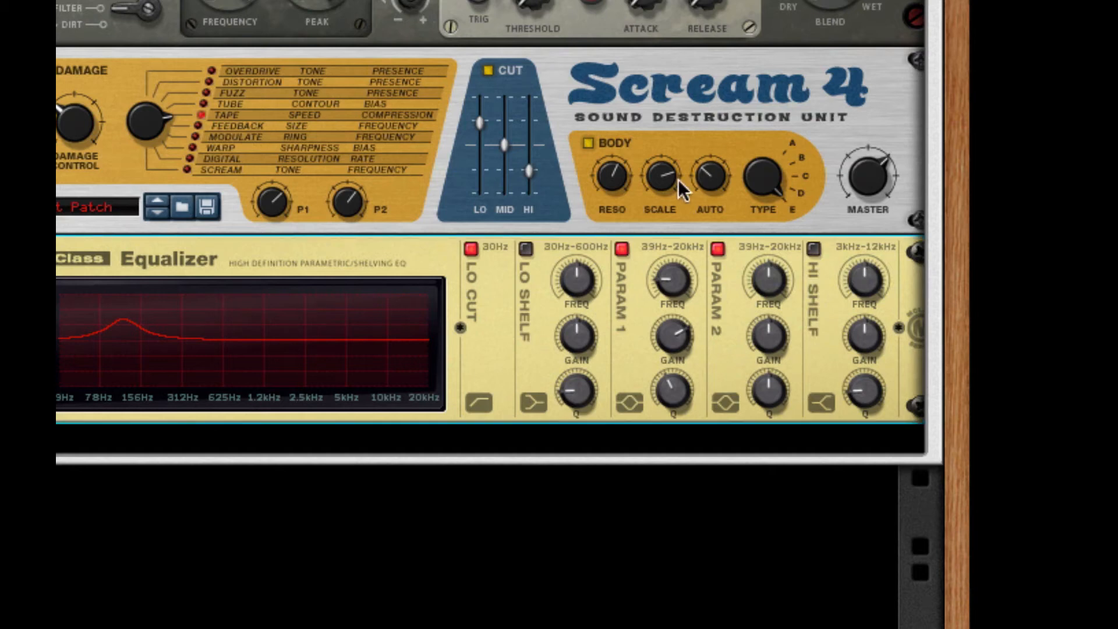
left_click_drag(771, 274, 785, 252)
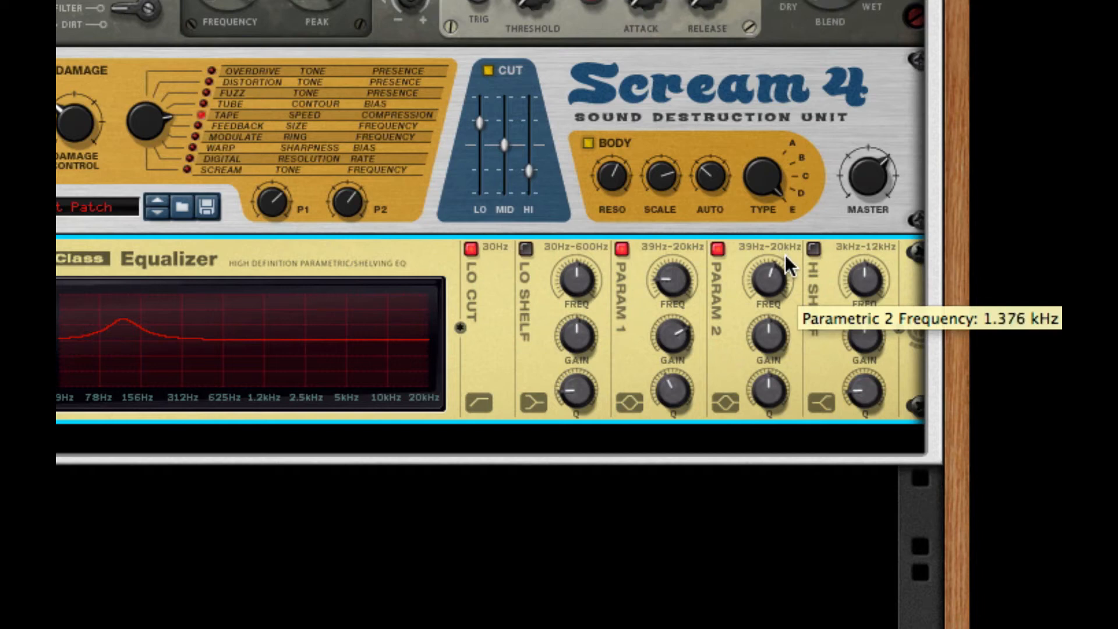
left_click_drag(743, 348, 794, 197)
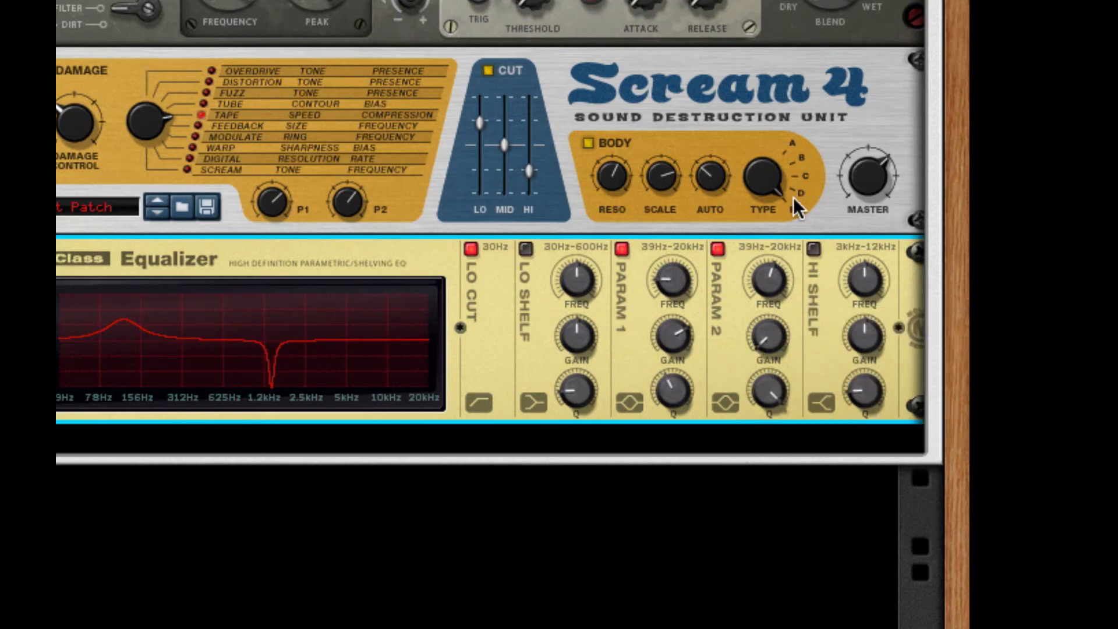
left_click(813, 248)
left_click_drag(856, 341, 856, 373)
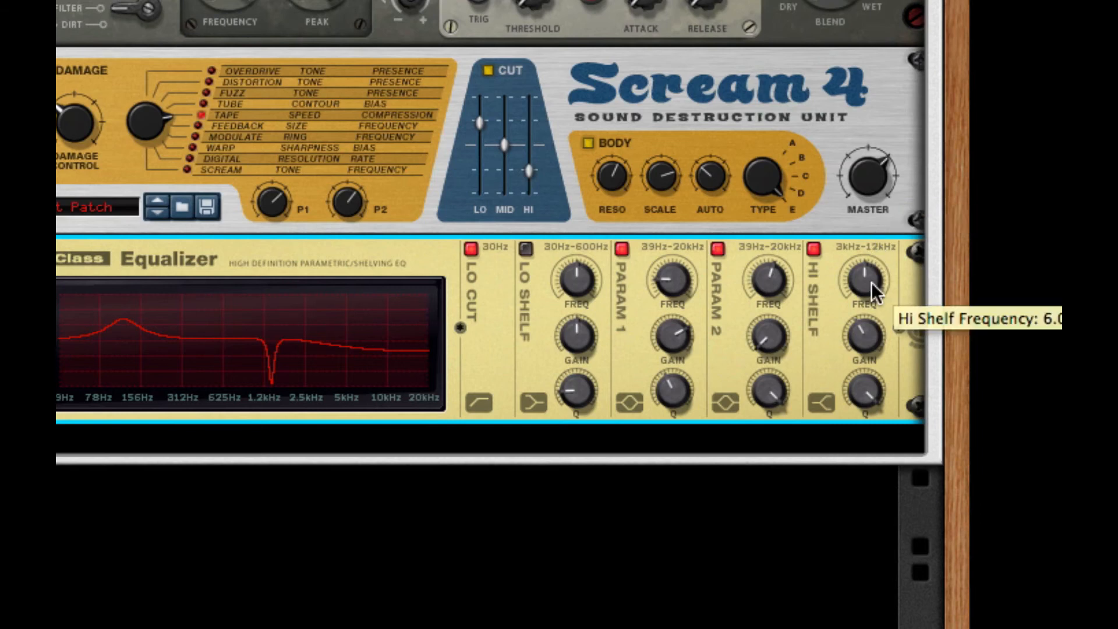
Add an MClass Maximizer below the Equalizer, enabling its Limiter with Auto release and turning on Soft Clip with a raised Amount.
right_click(832, 319)
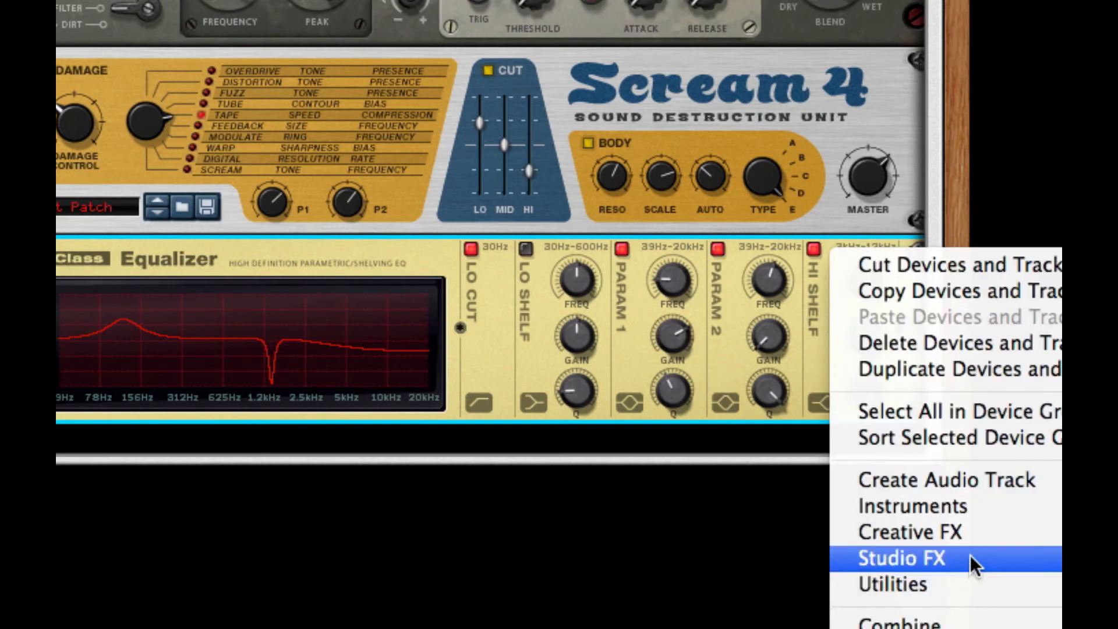
left_click(1060, 559)
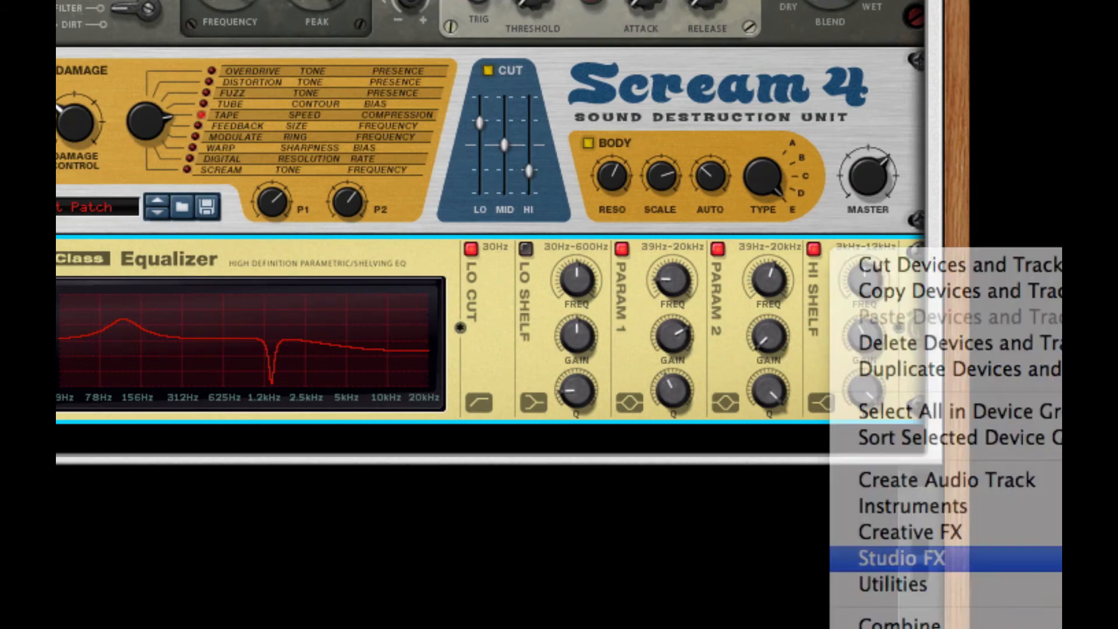
left_click(244, 437)
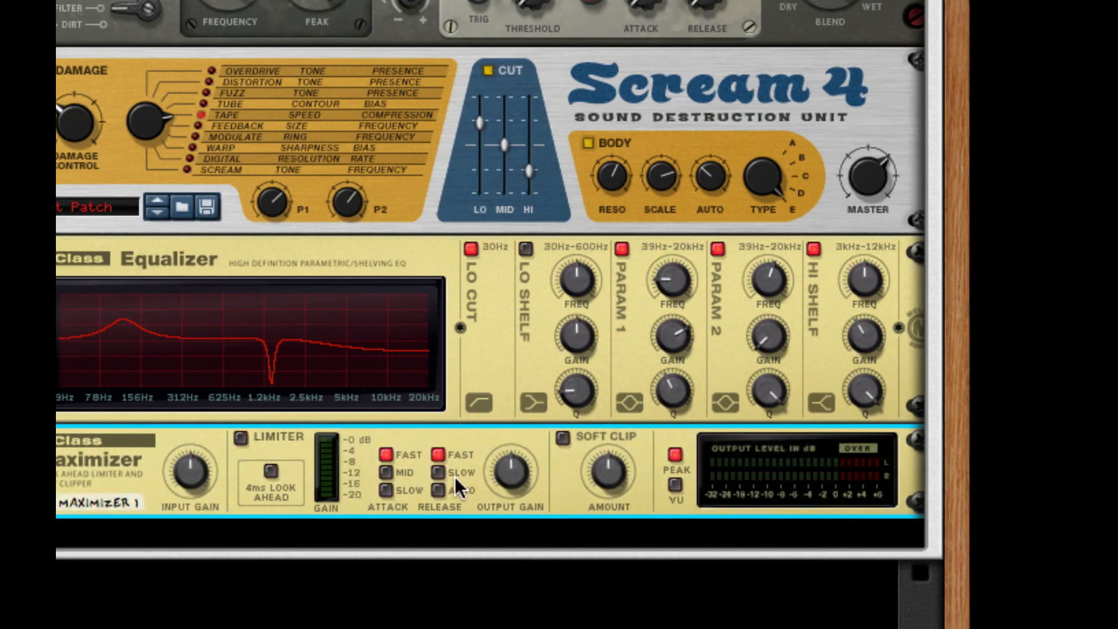
left_click(438, 489)
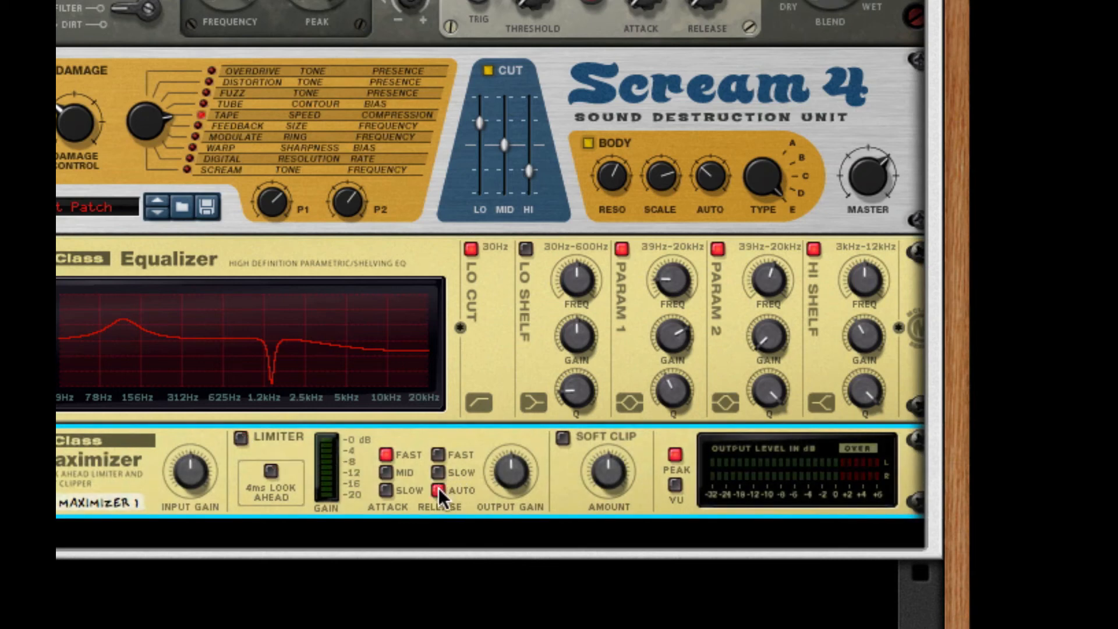
left_click(562, 439)
left_click_drag(615, 478, 615, 443)
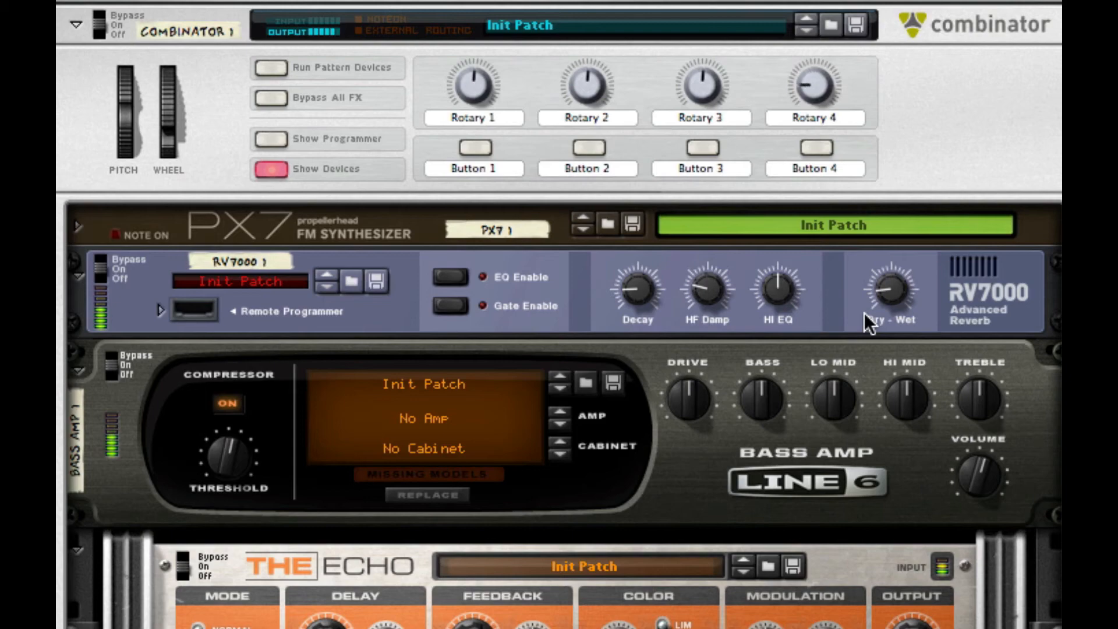
scroll(801, 402, "down", 3)
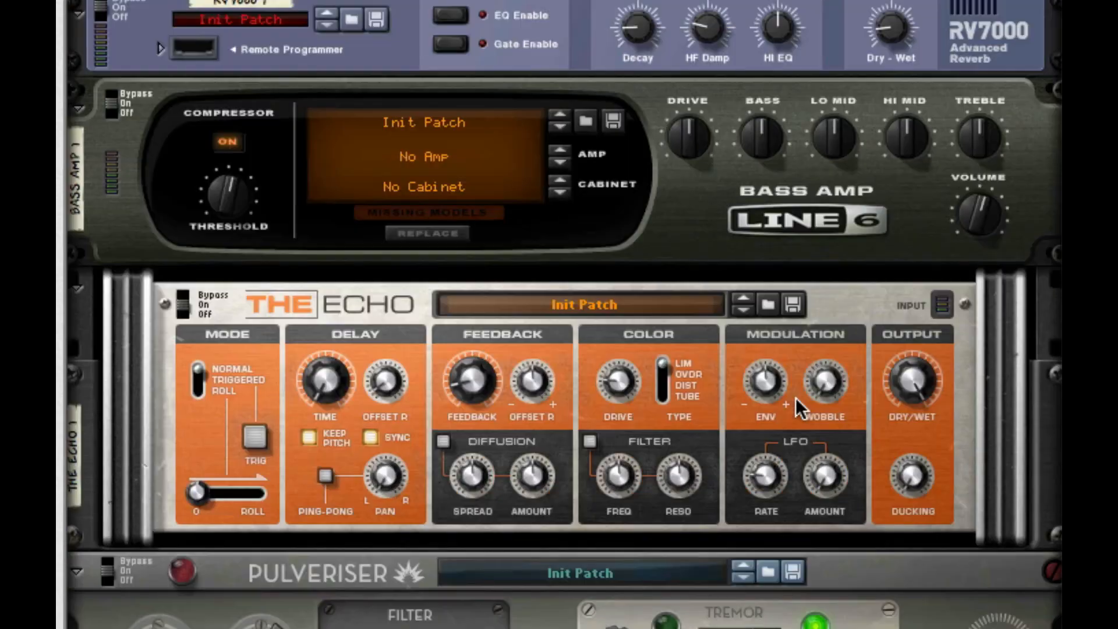
scroll(841, 397, "down", 5)
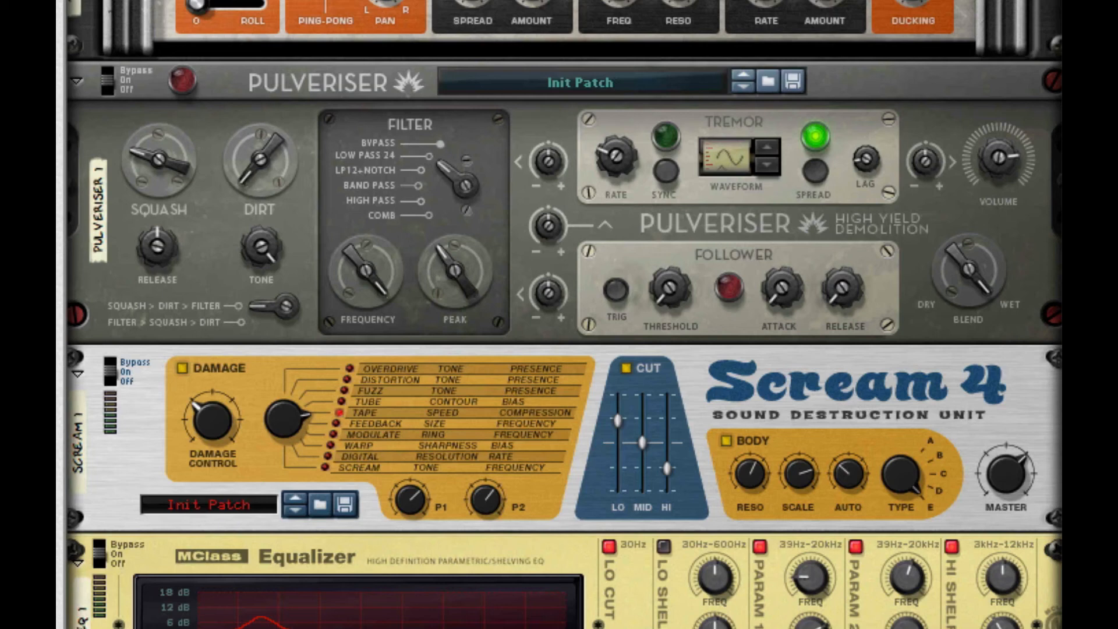
scroll(446, 530, "down", 4)
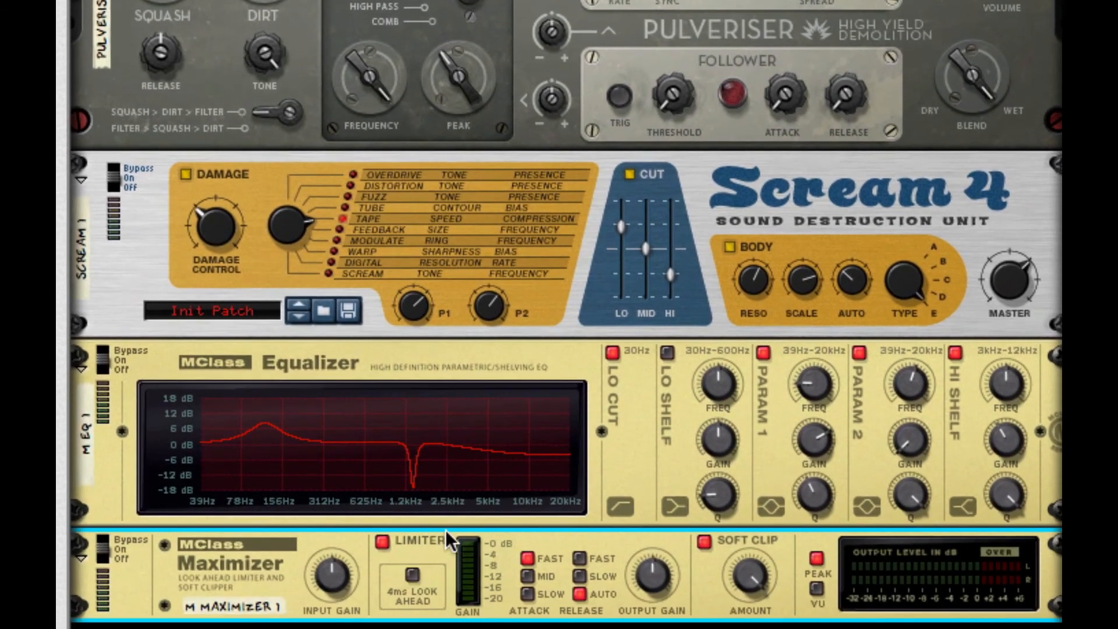